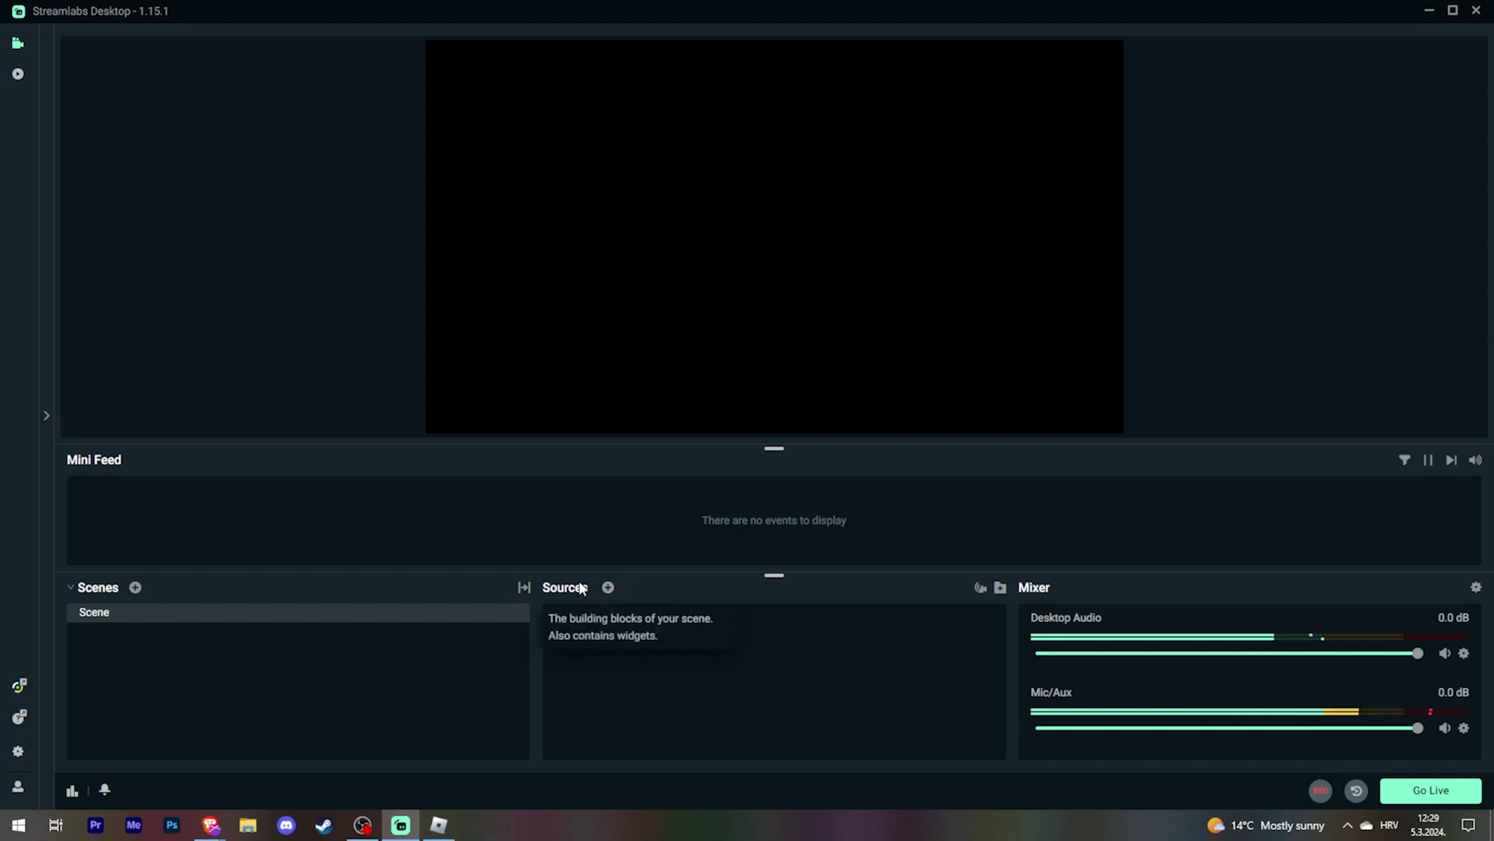
# Add an Application Audio Capture (BETA) source named 'Roblox Audio'.
pyautogui.click(608, 589)
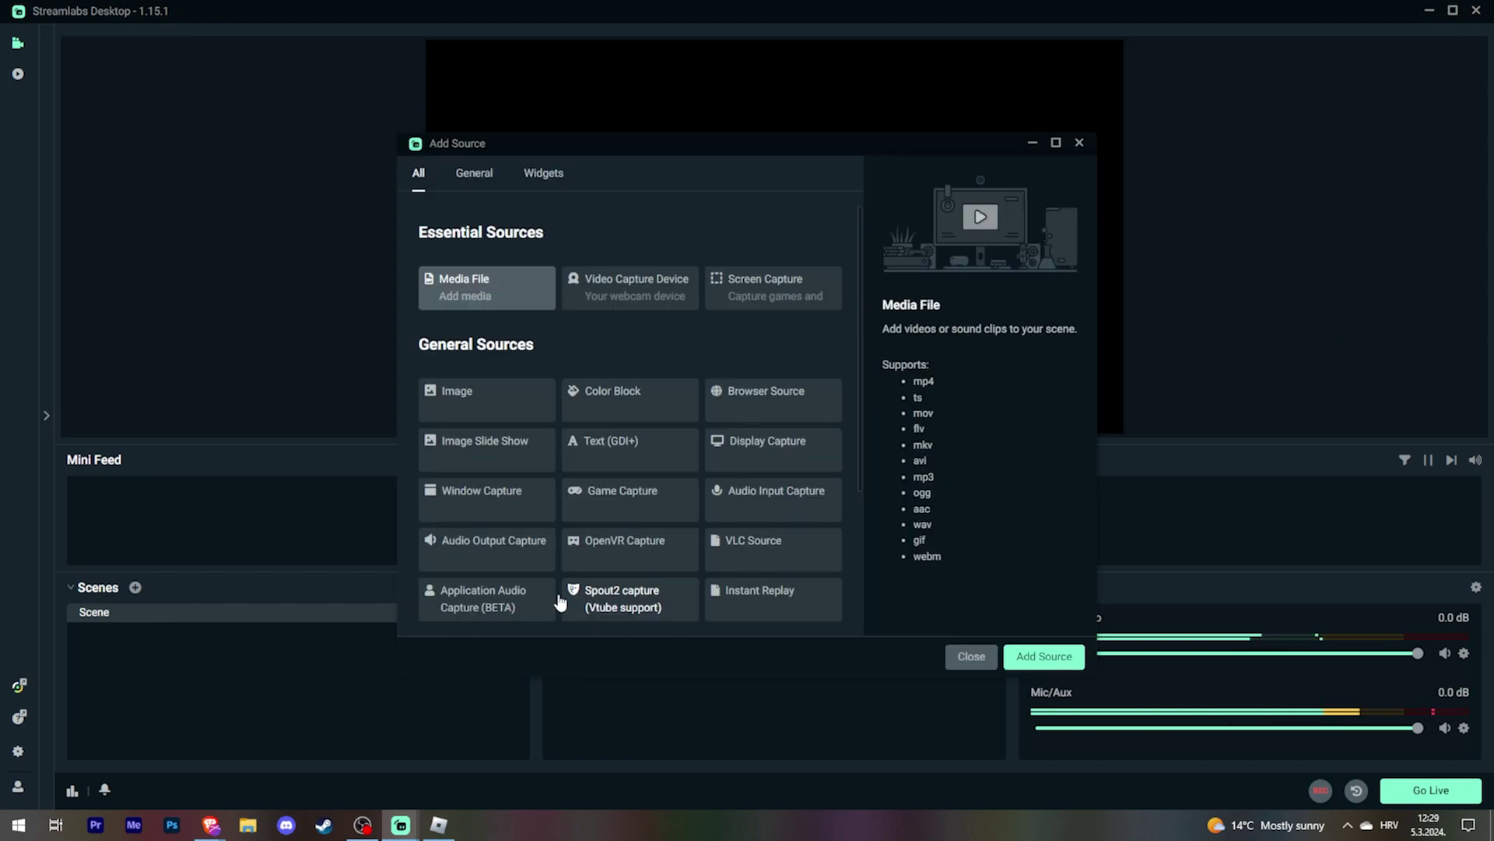
pyautogui.click(480, 607)
pyautogui.click(1070, 658)
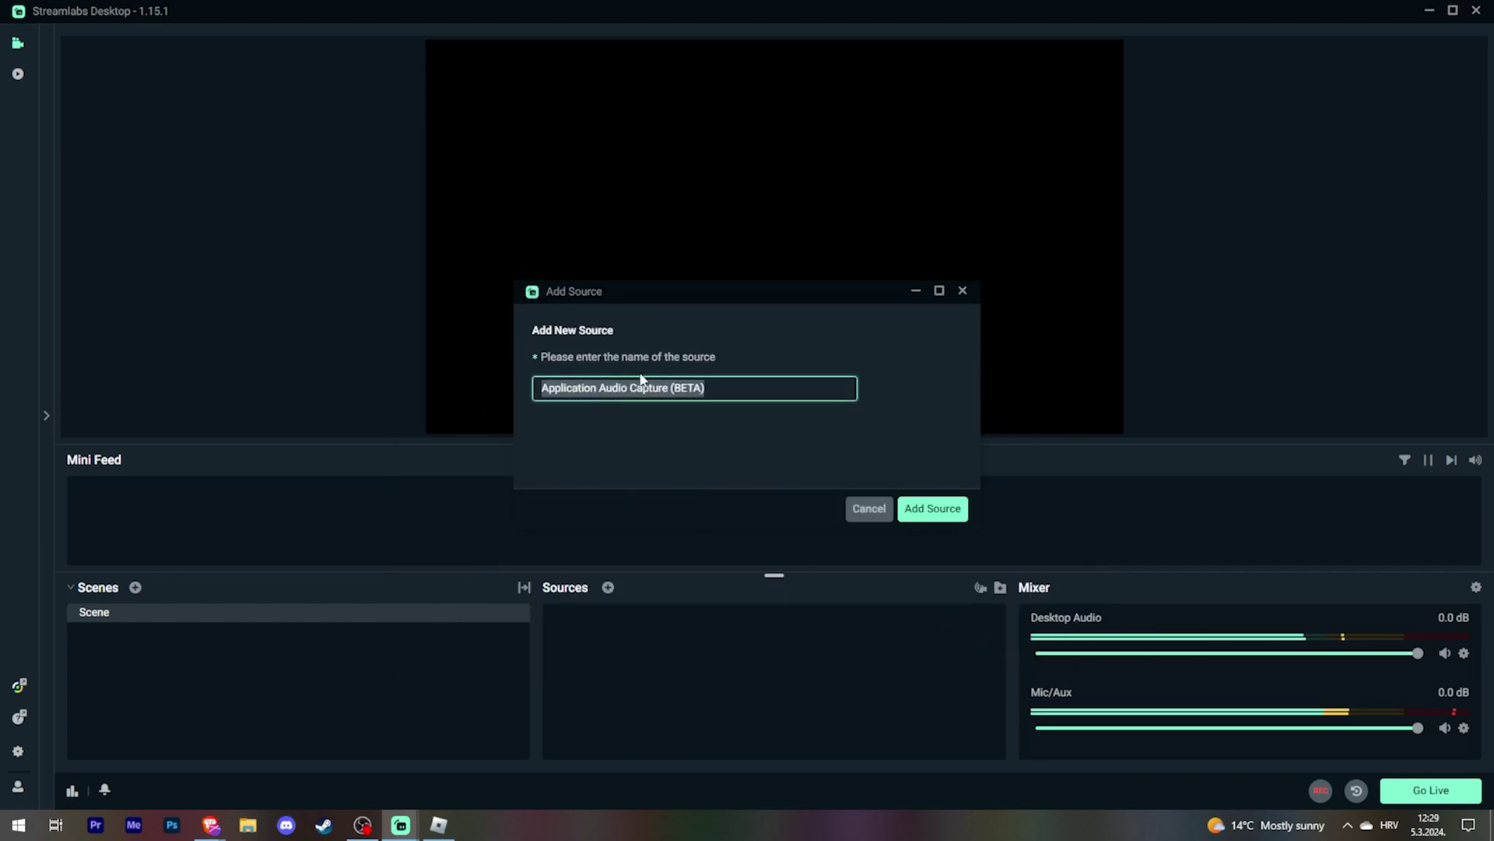
pyautogui.write('T')
pyautogui.press('BackSpace')
pyautogui.write('Ro')
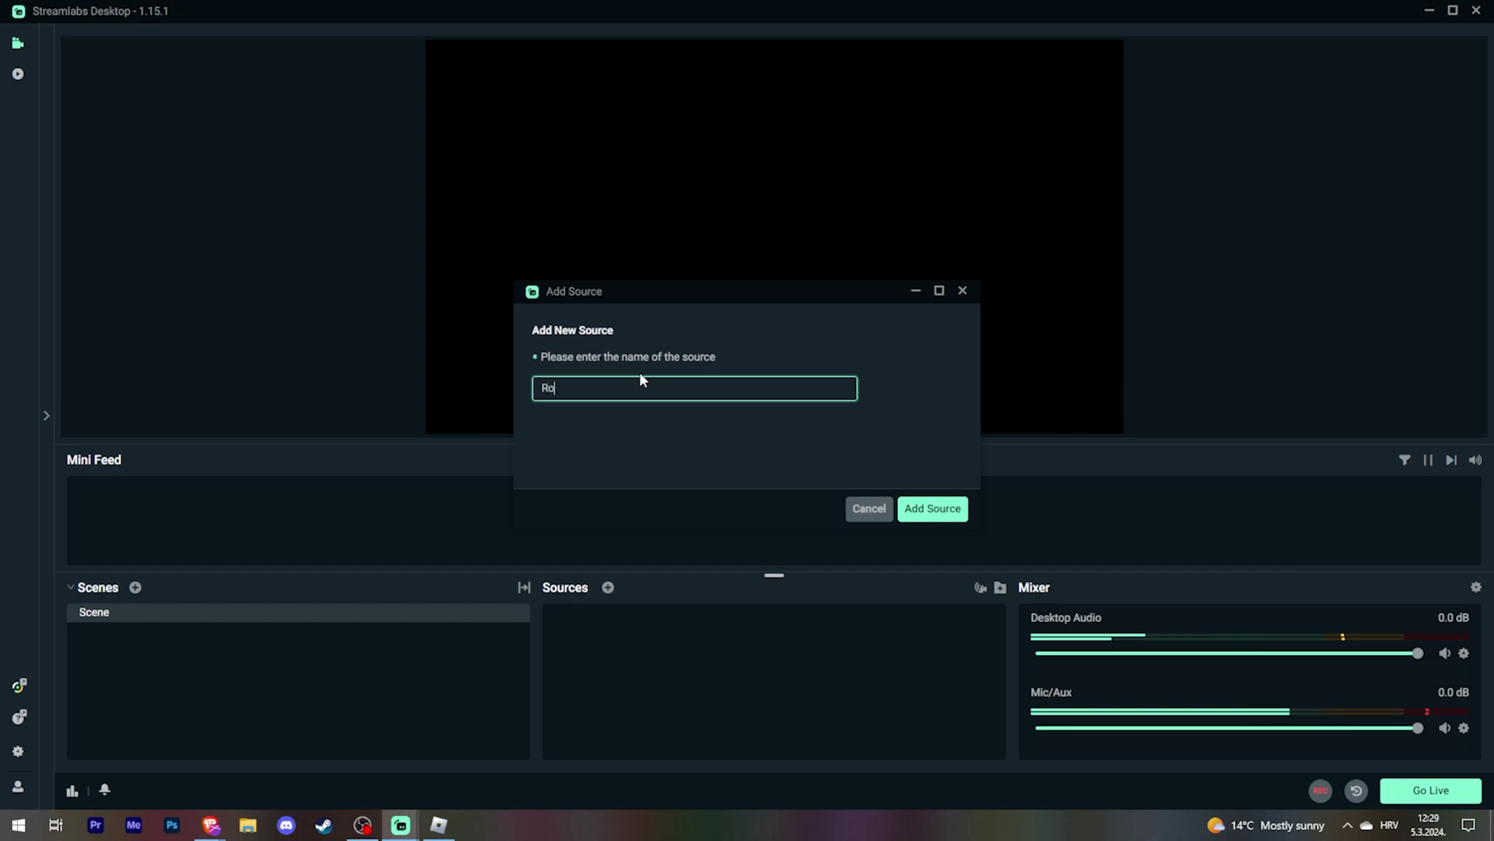
pyautogui.write('blox Audio')
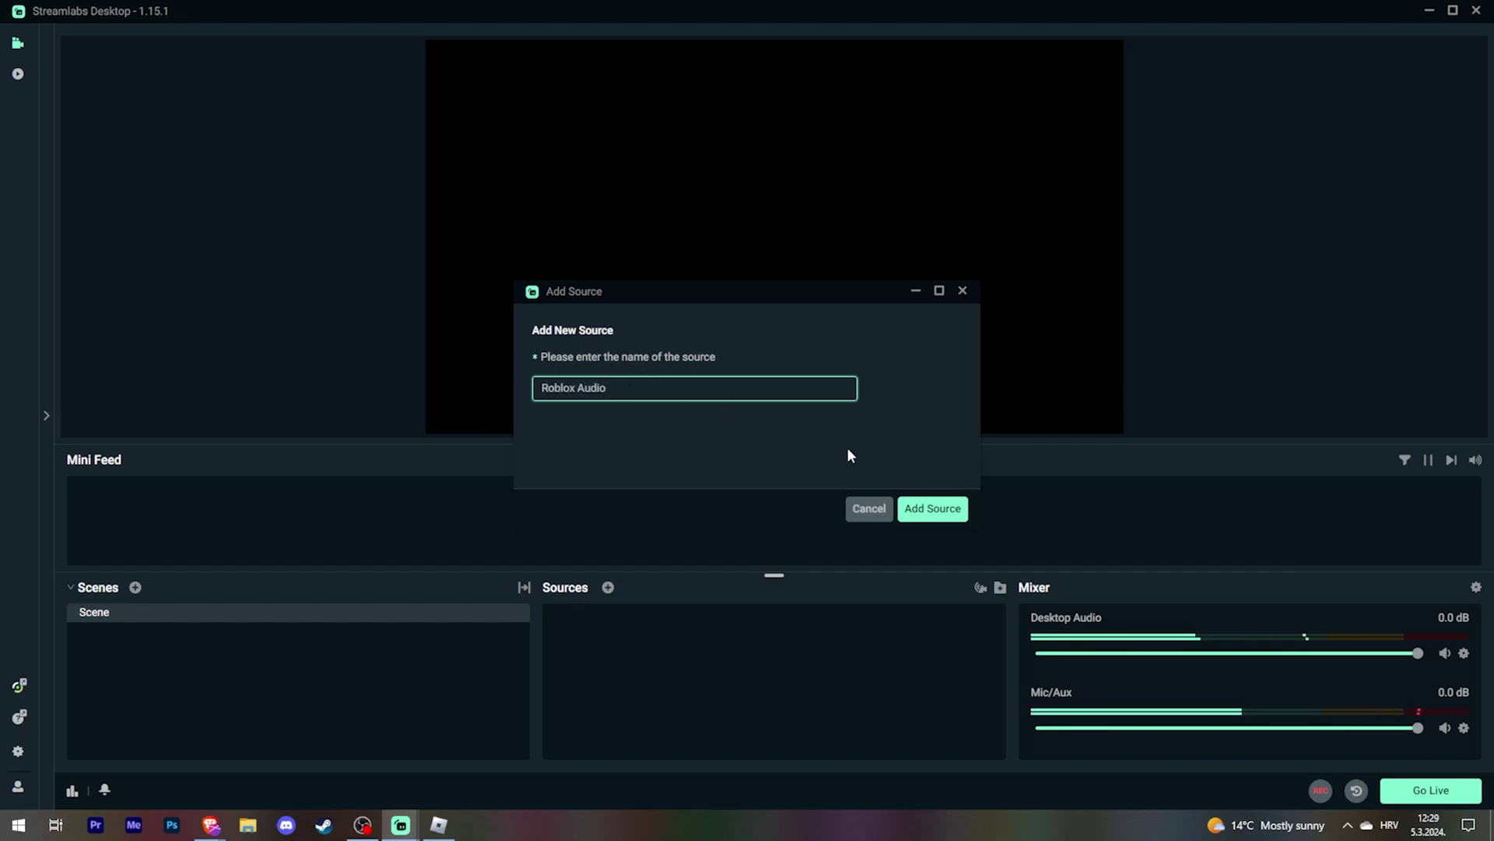
pyautogui.click(942, 510)
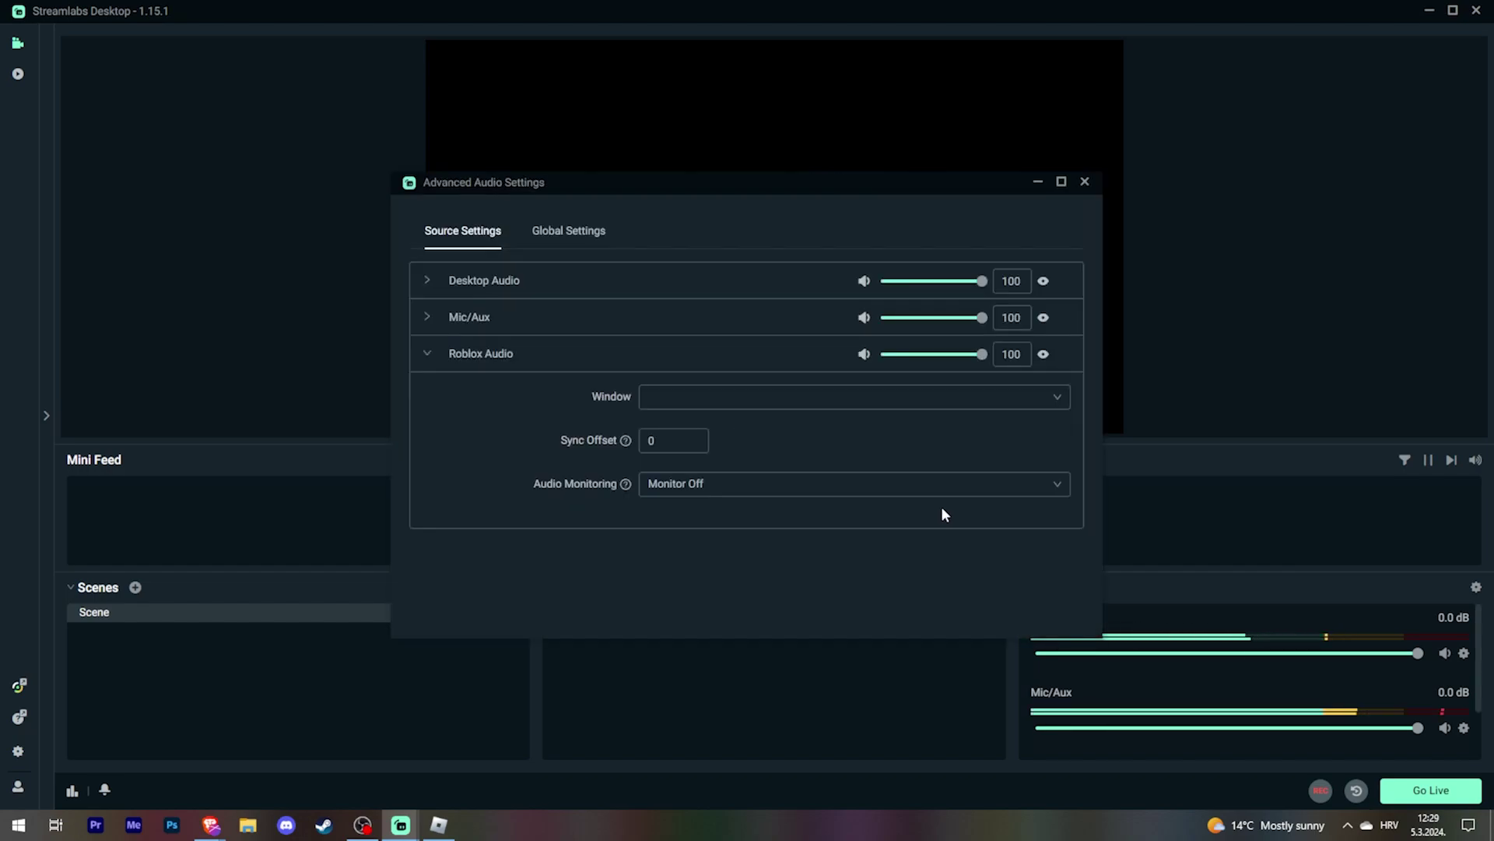
# Set the Roblox Audio source's window to [RobloxPlayerBeta.exe]: Roblox.
pyautogui.click(676, 400)
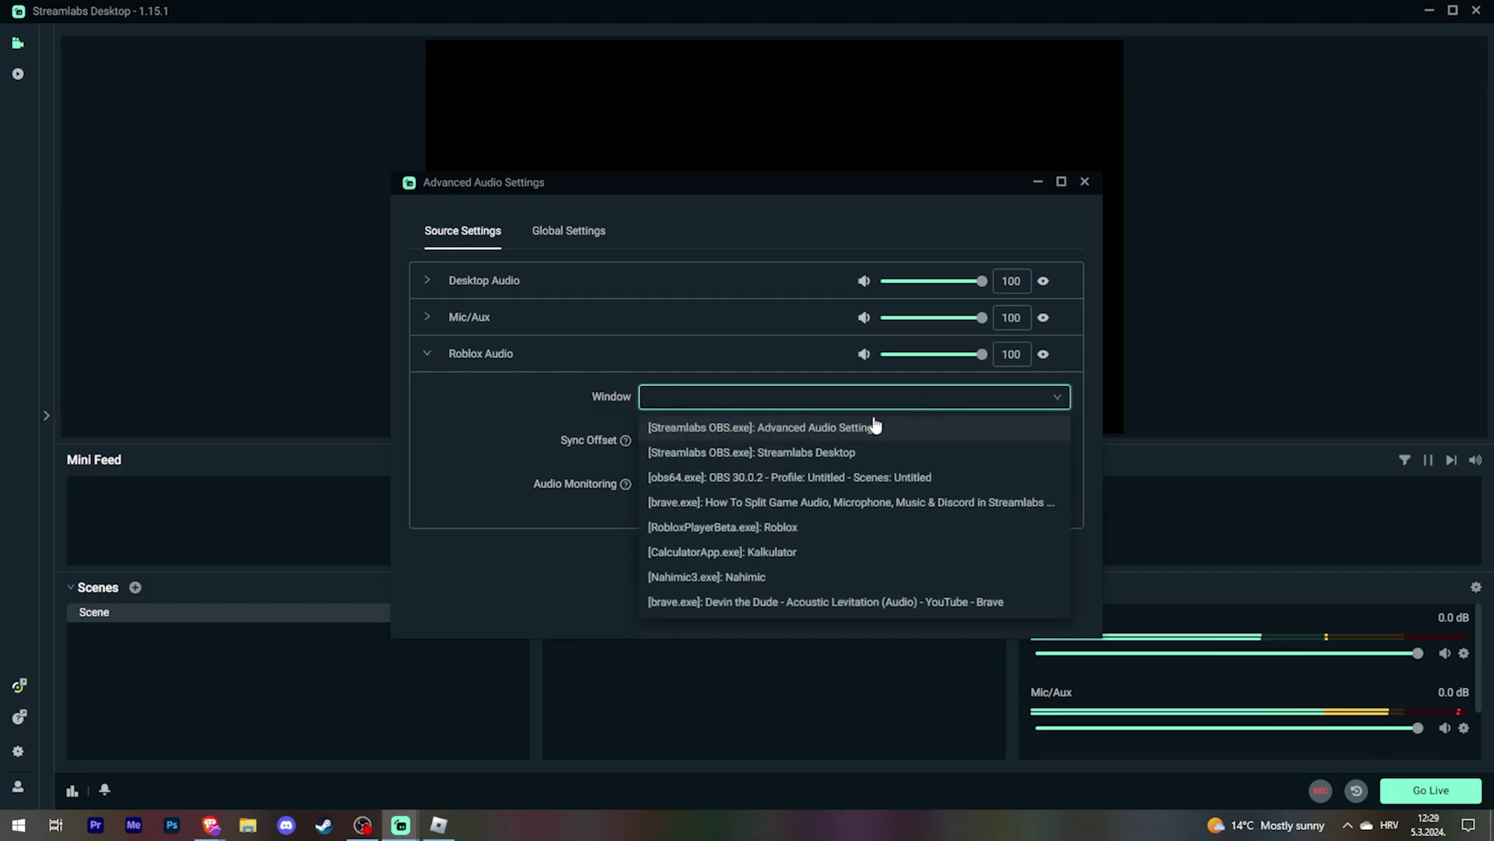
pyautogui.click(709, 530)
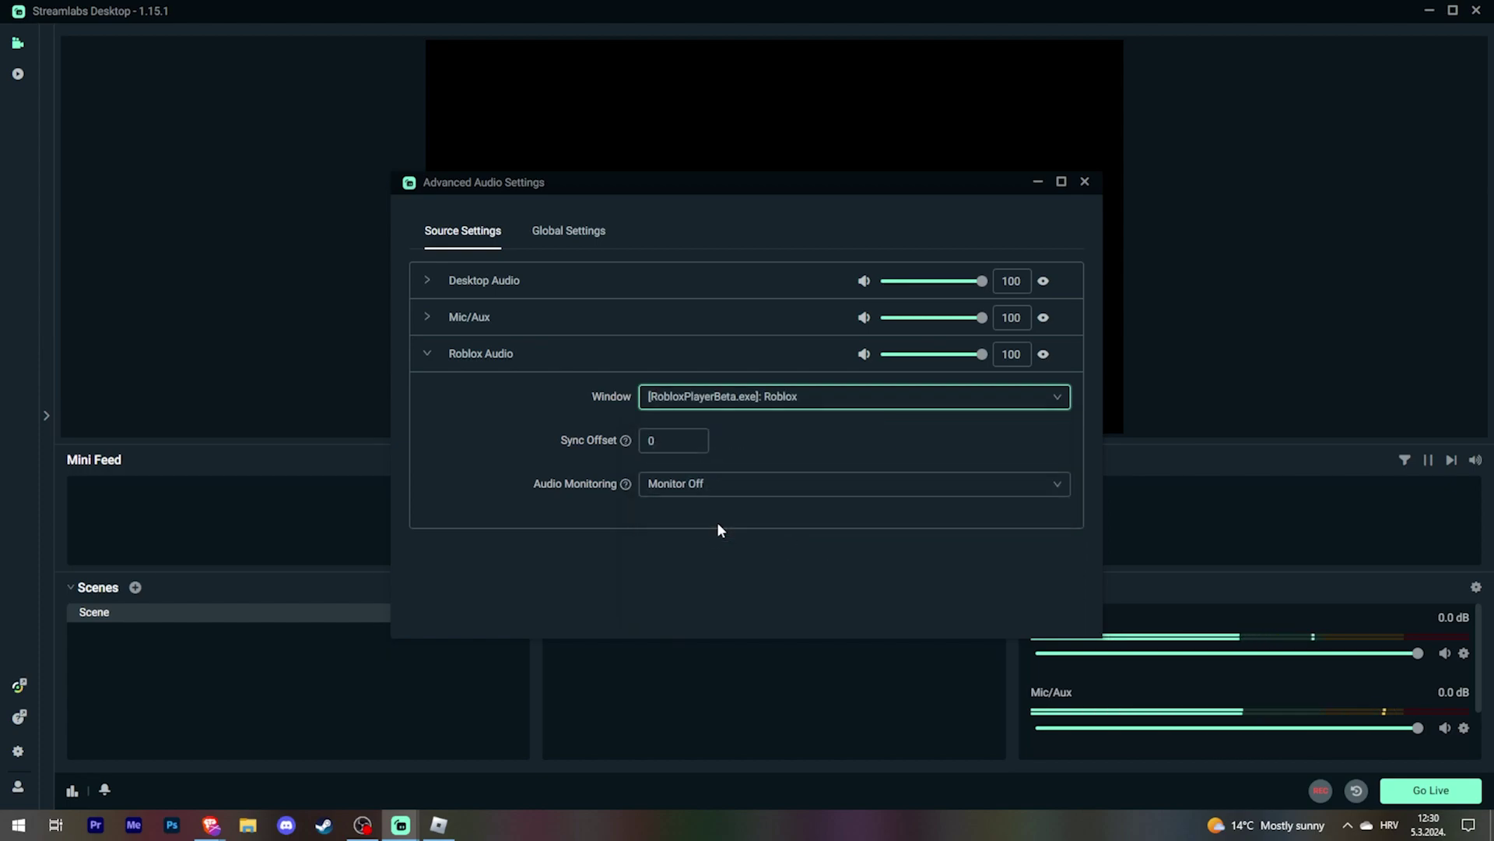
pyautogui.click(1482, 676)
pyautogui.scroll(-2, 1482, 677)
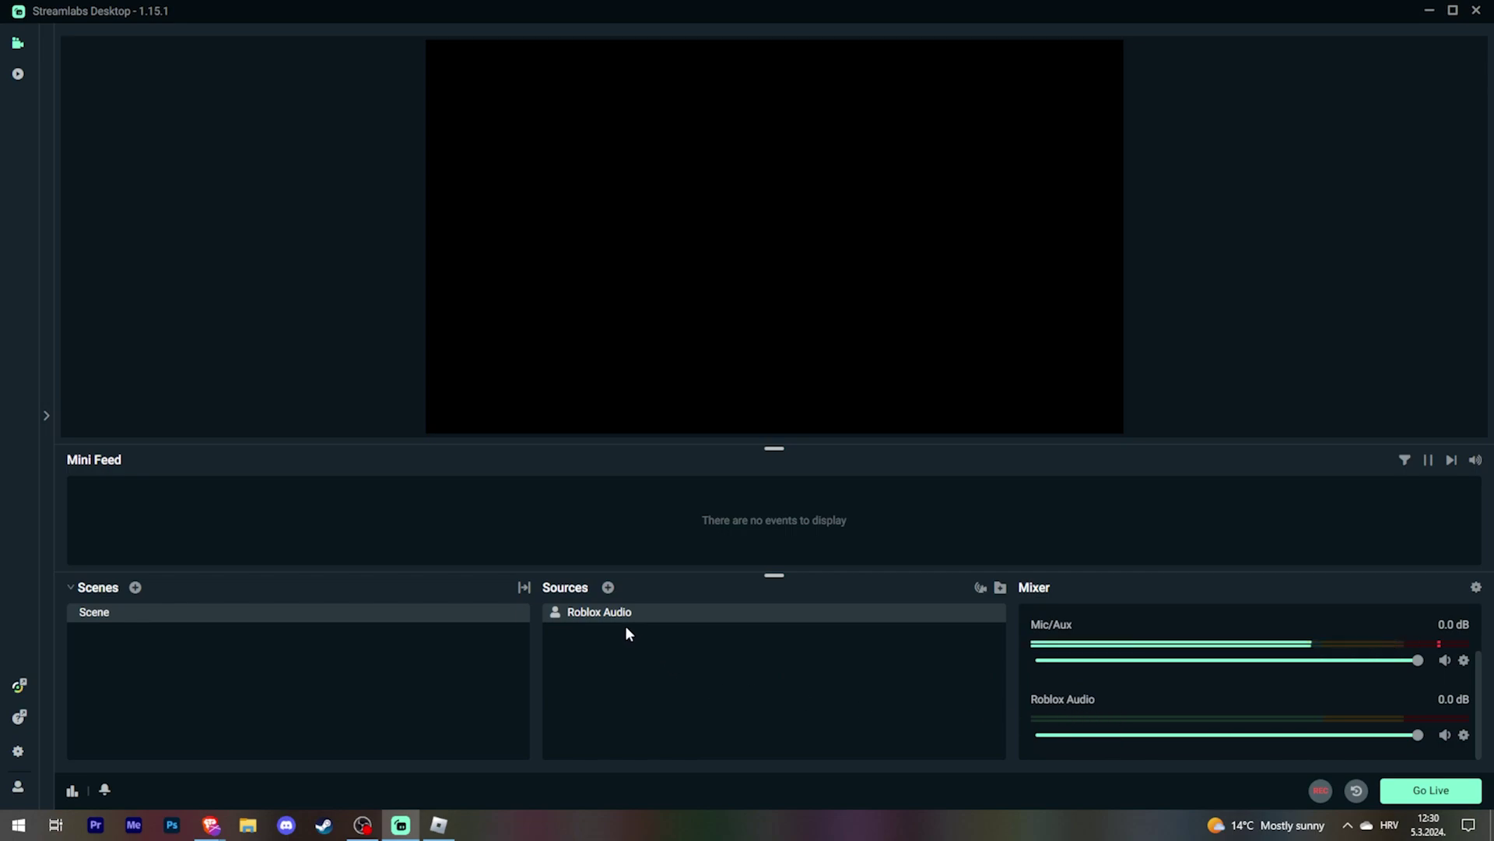
# Add a new Application Audio Capture source named 'Music'.
pyautogui.click(608, 587)
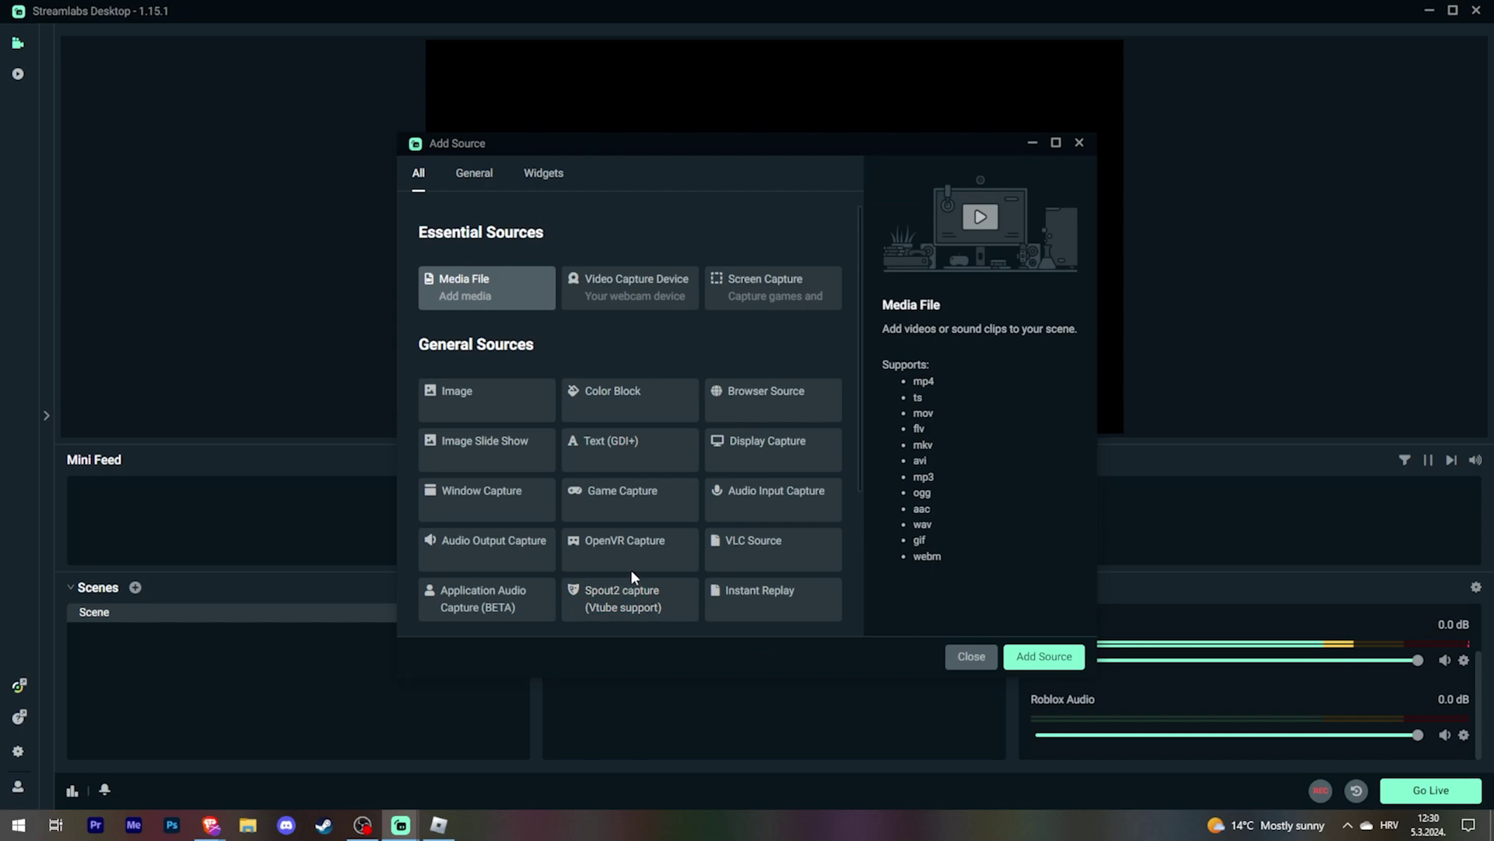
pyautogui.doubleClick(493, 604)
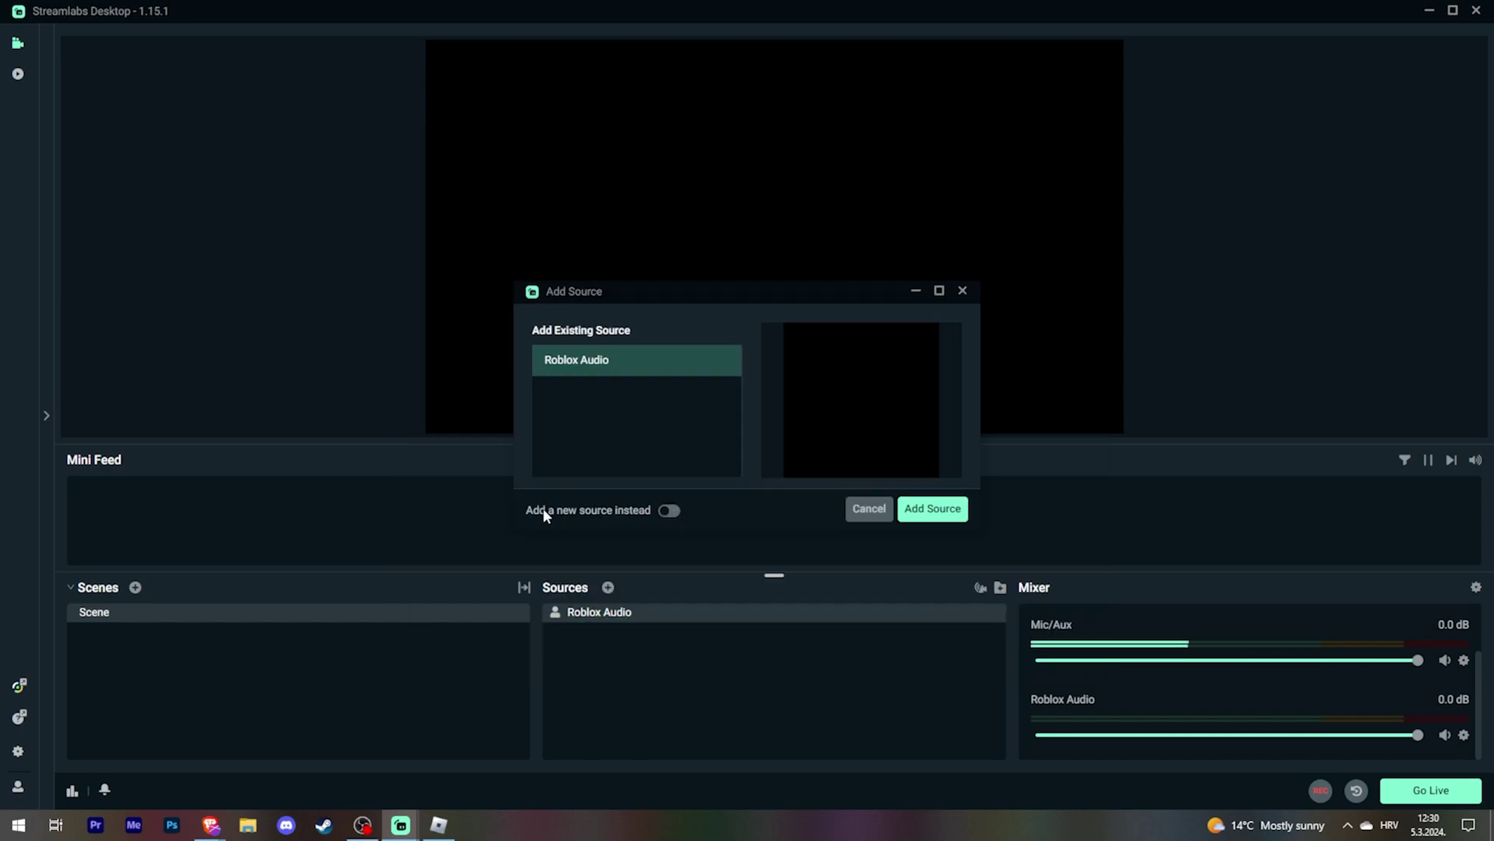
pyautogui.click(668, 511)
pyautogui.hotkey('ctrl', 'a')
pyautogui.write('Music')
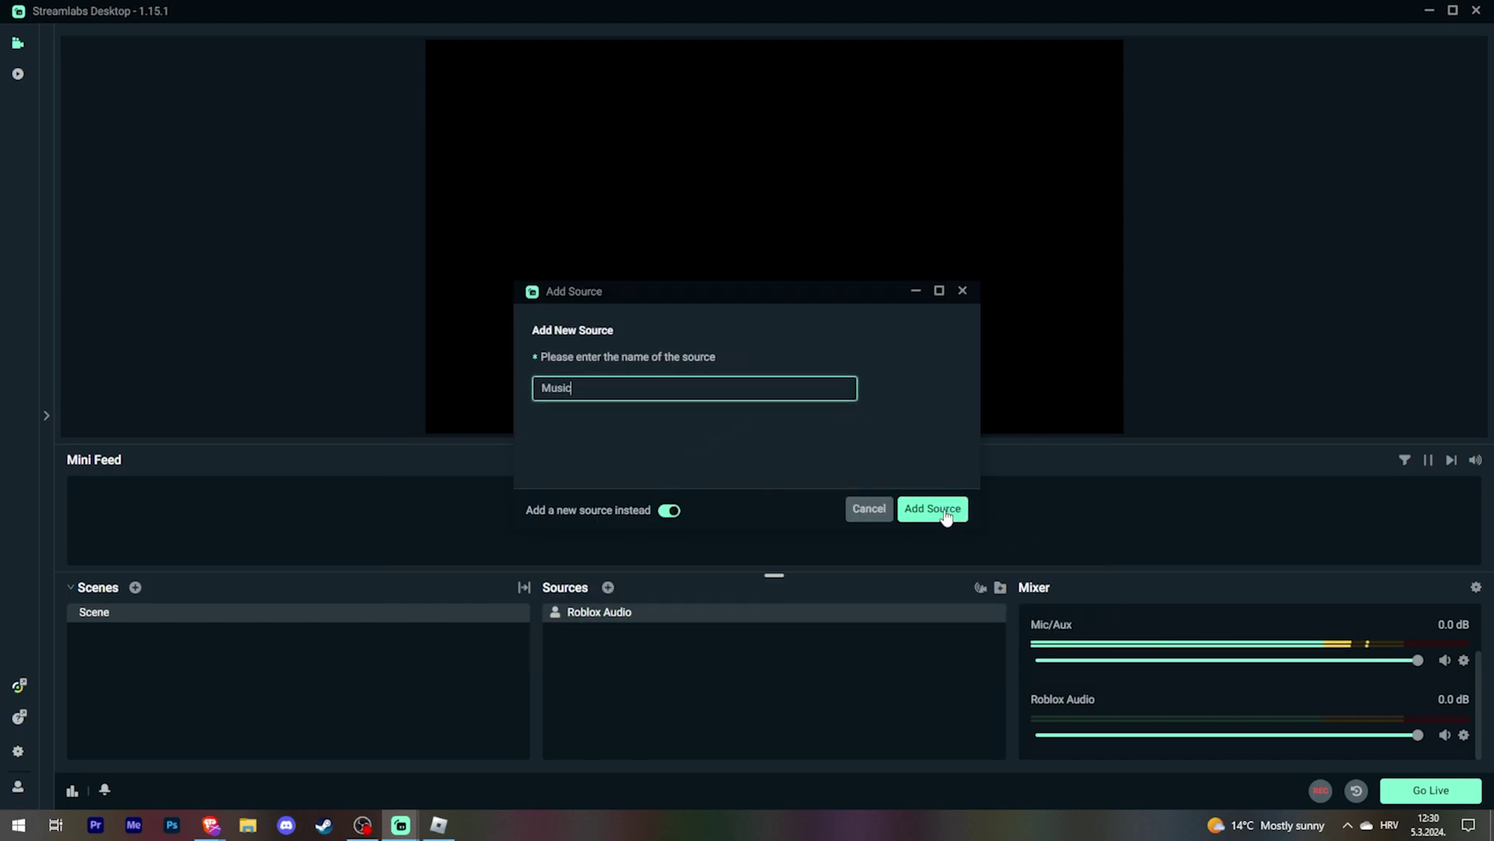
pyautogui.click(932, 508)
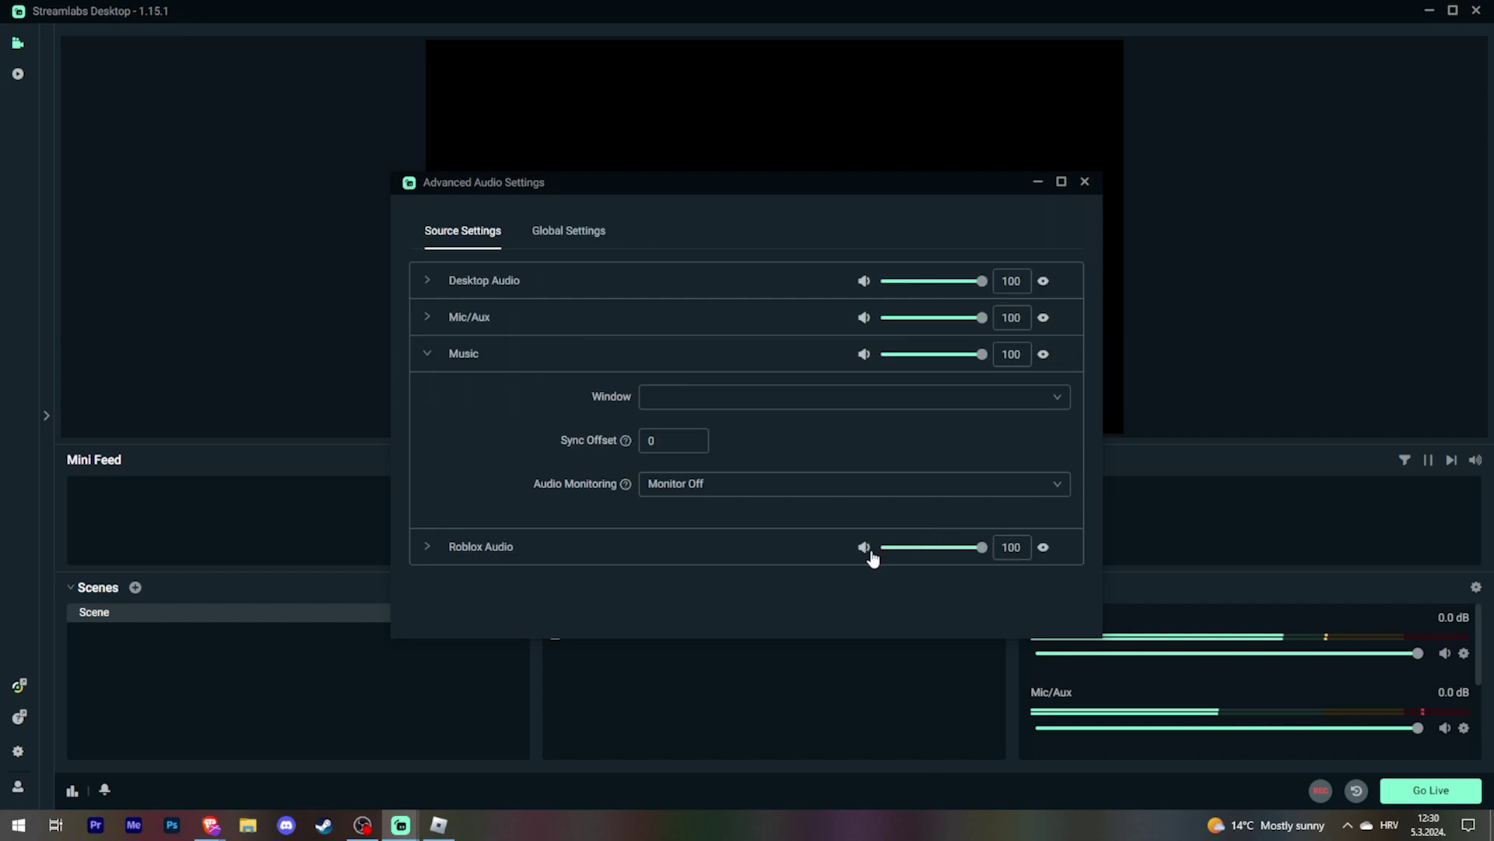
# Set the Music source to capture the Brave YouTube music window.
pyautogui.click(784, 397)
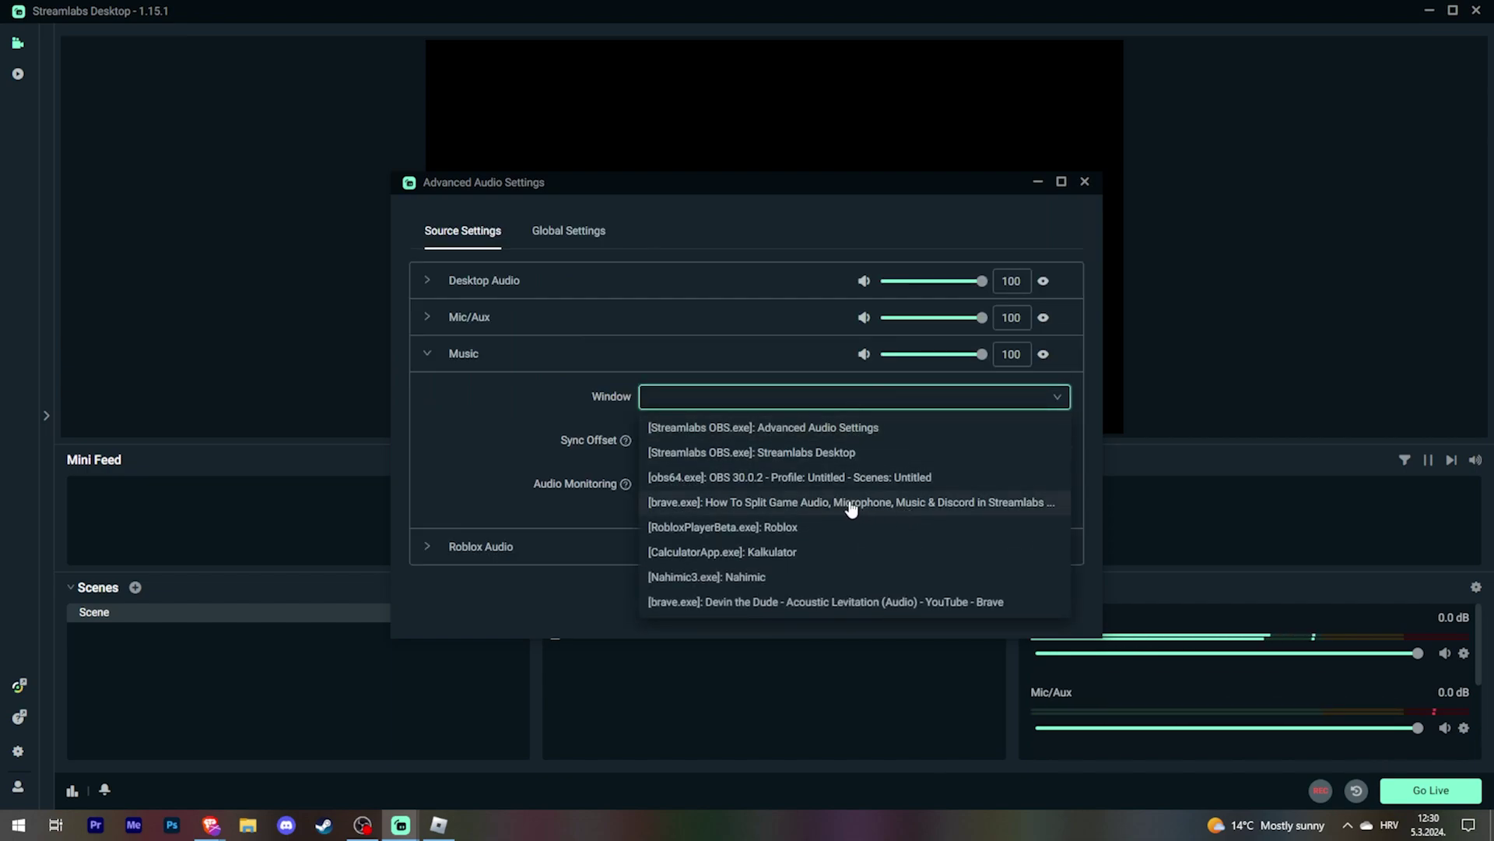
pyautogui.click(815, 606)
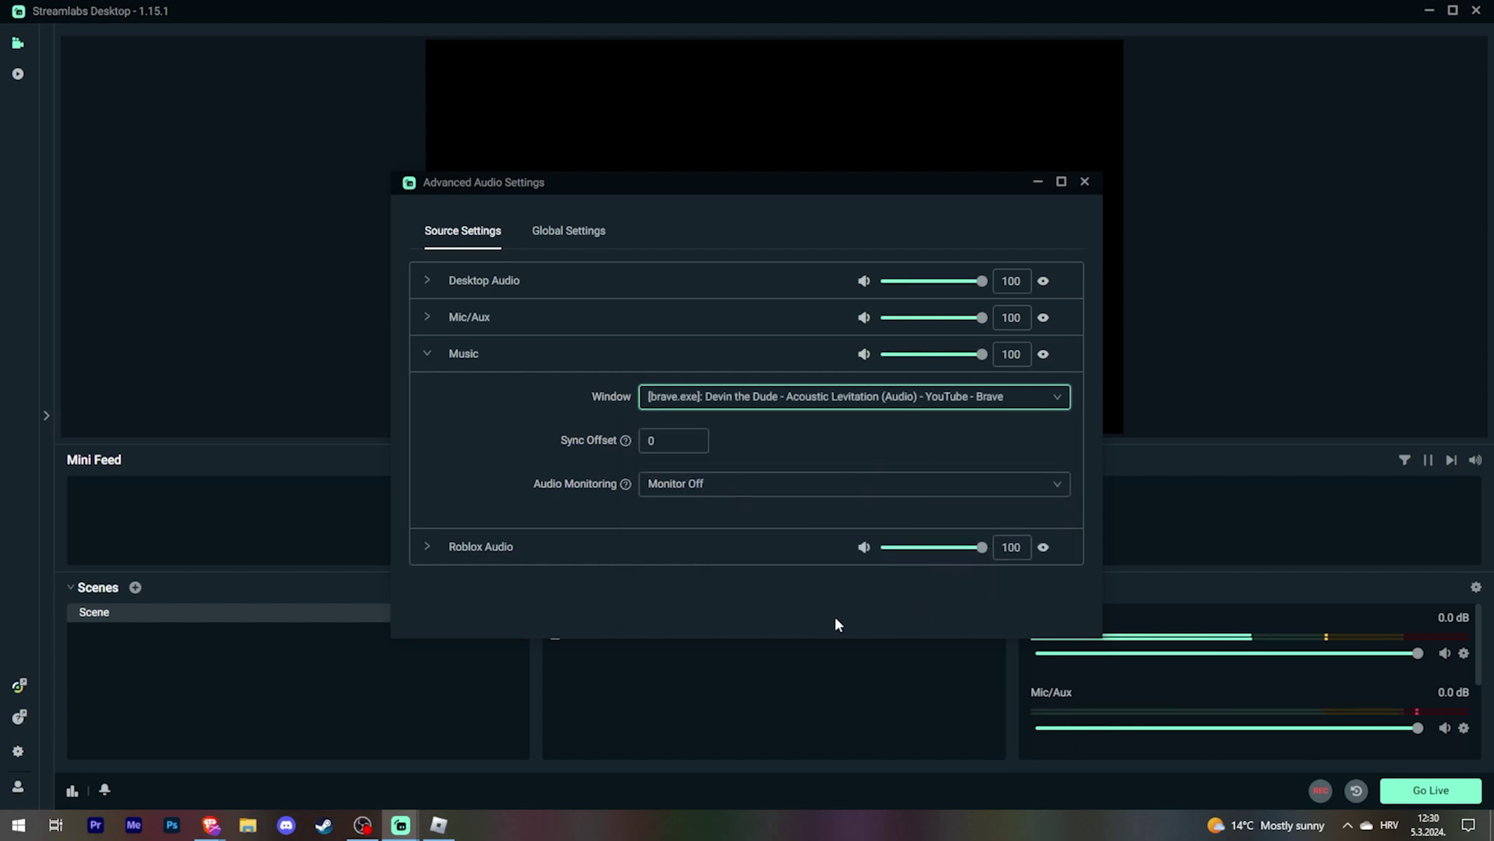
pyautogui.click(1085, 183)
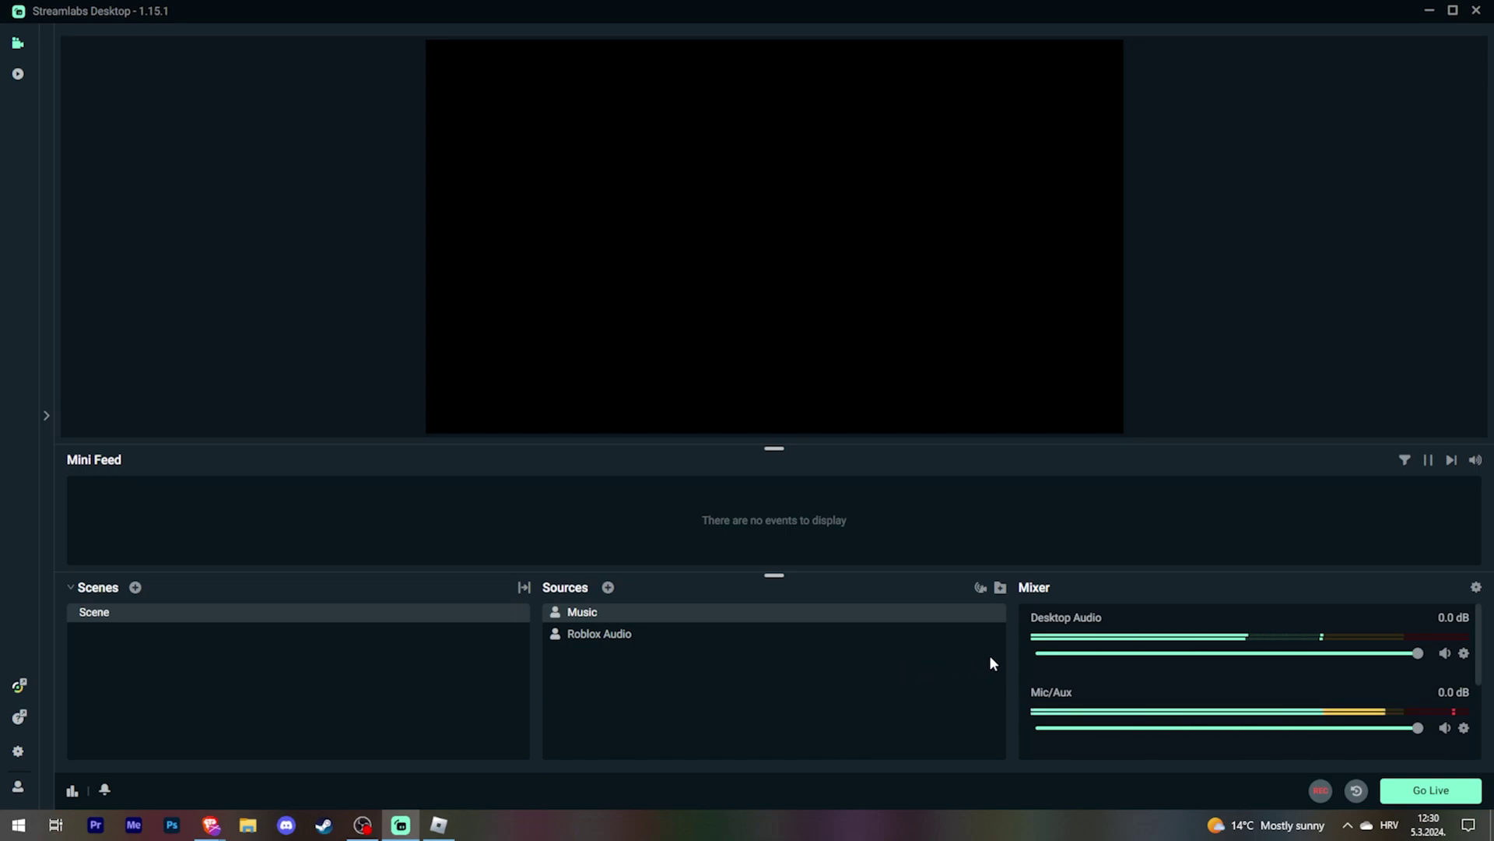
# Mute the Desktop Audio channel in the mixer.
pyautogui.click(1446, 654)
pyautogui.scroll(-1, 1481, 649)
pyautogui.moveTo(1481, 650); pyautogui.dragTo(1490, 720)
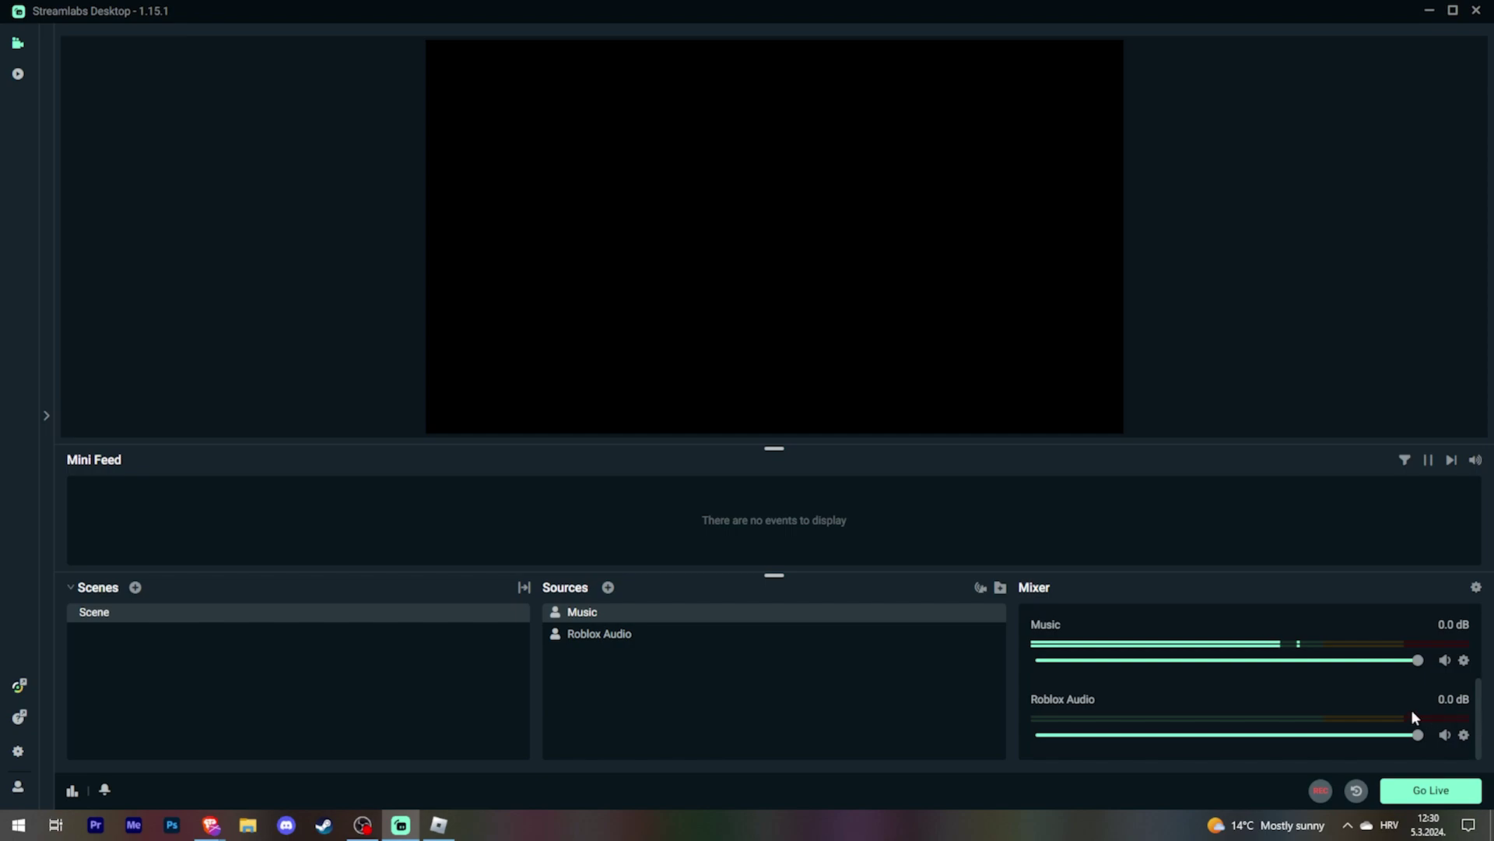
# Switch the Output settings mode to Advanced.
pyautogui.click(18, 751)
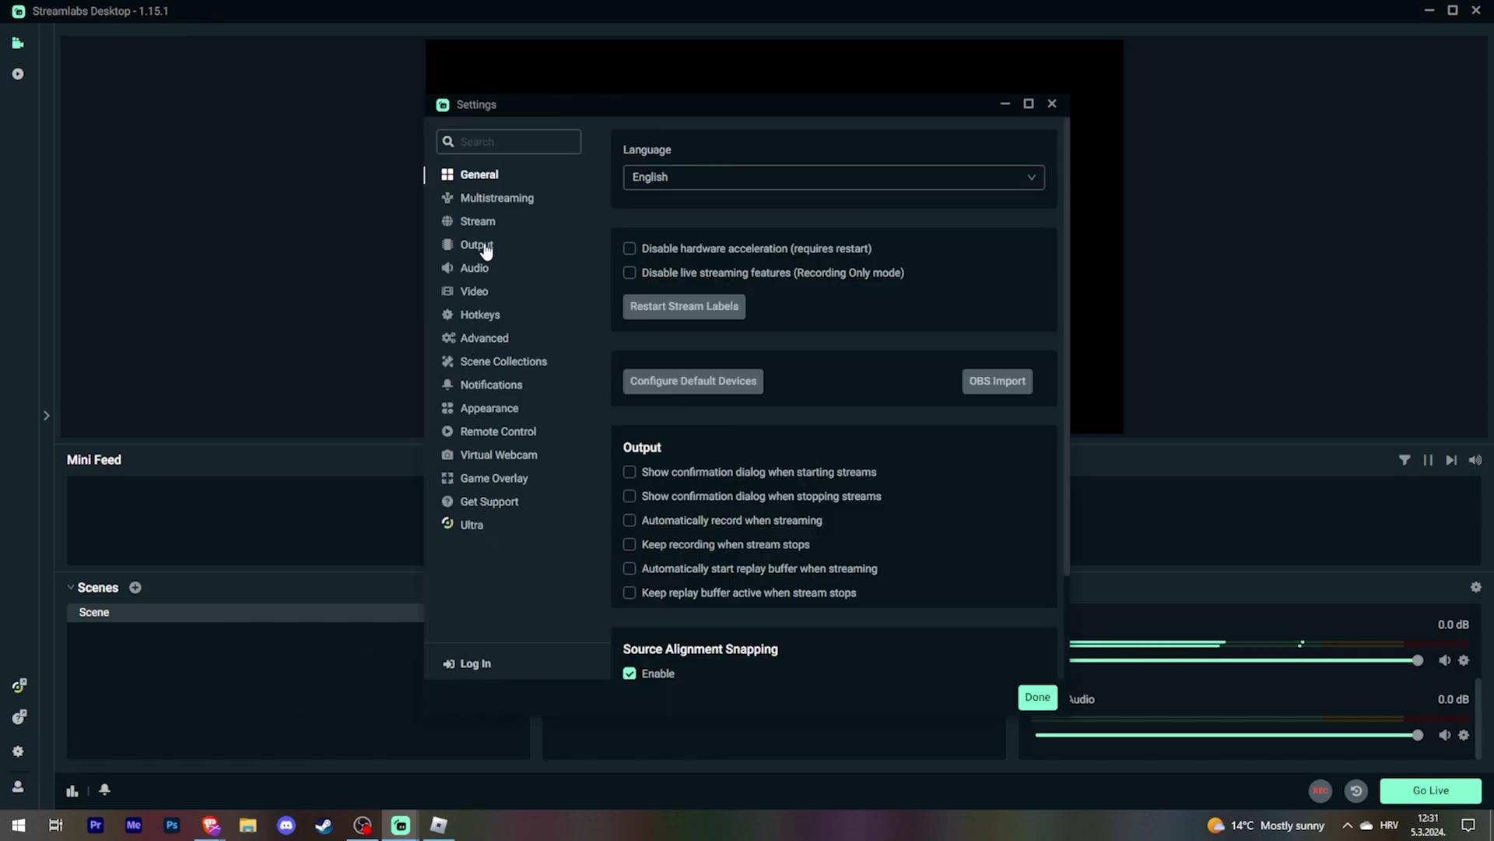
pyautogui.click(486, 251)
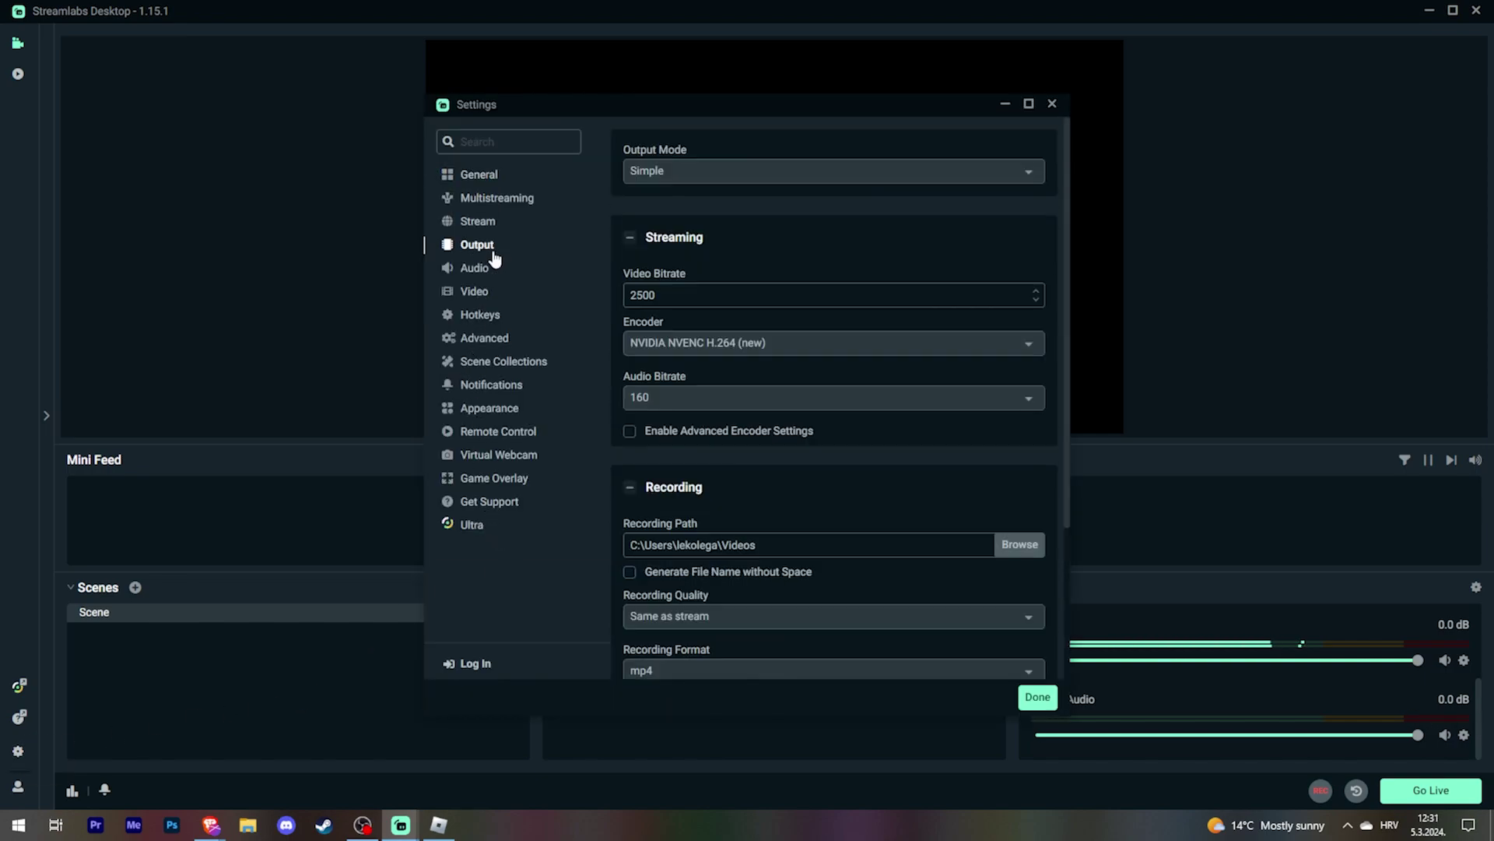
pyautogui.click(646, 173)
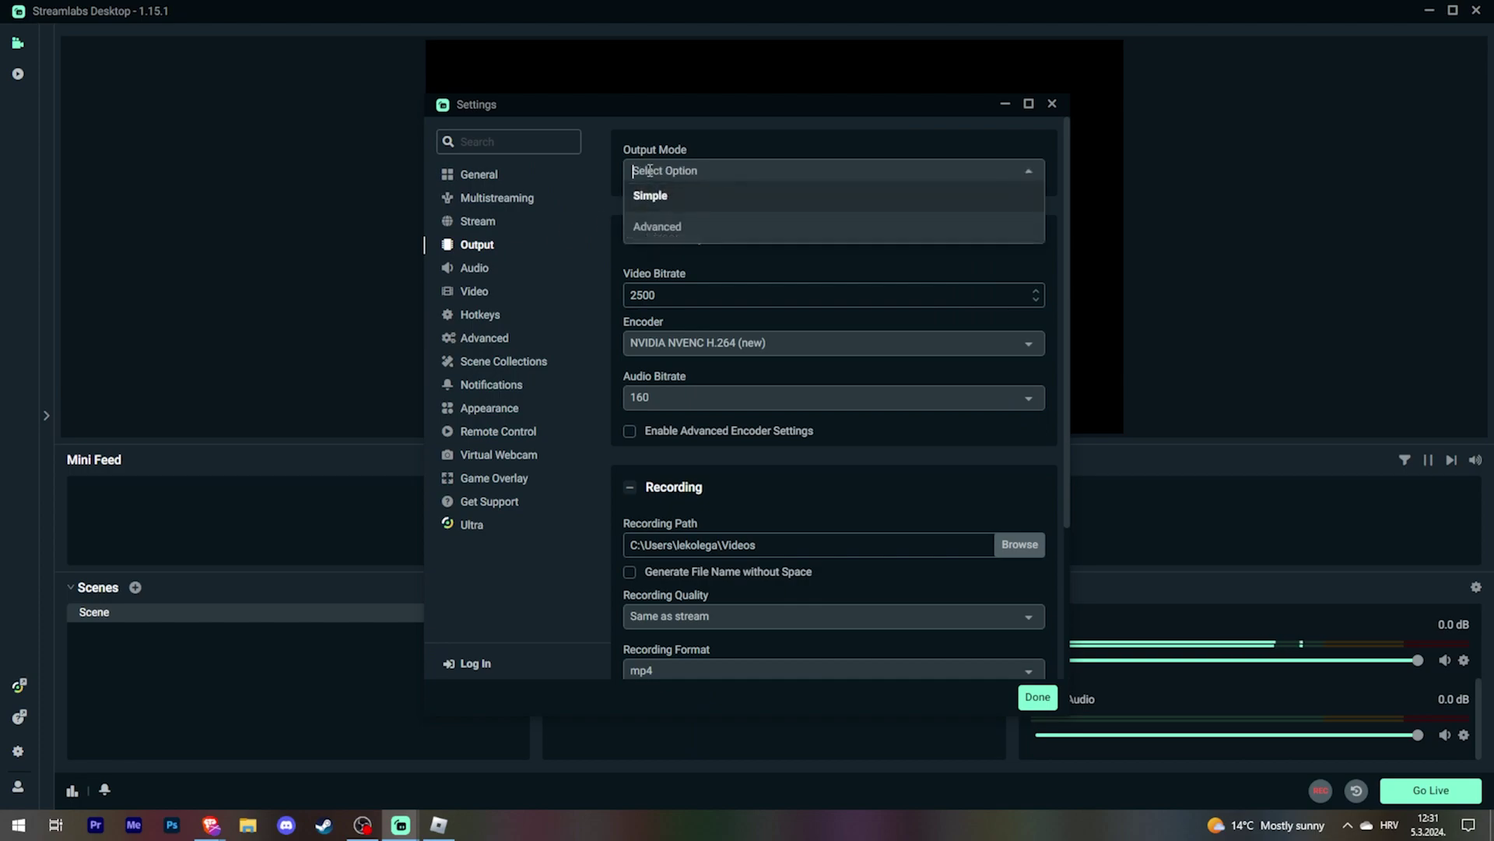
pyautogui.click(665, 234)
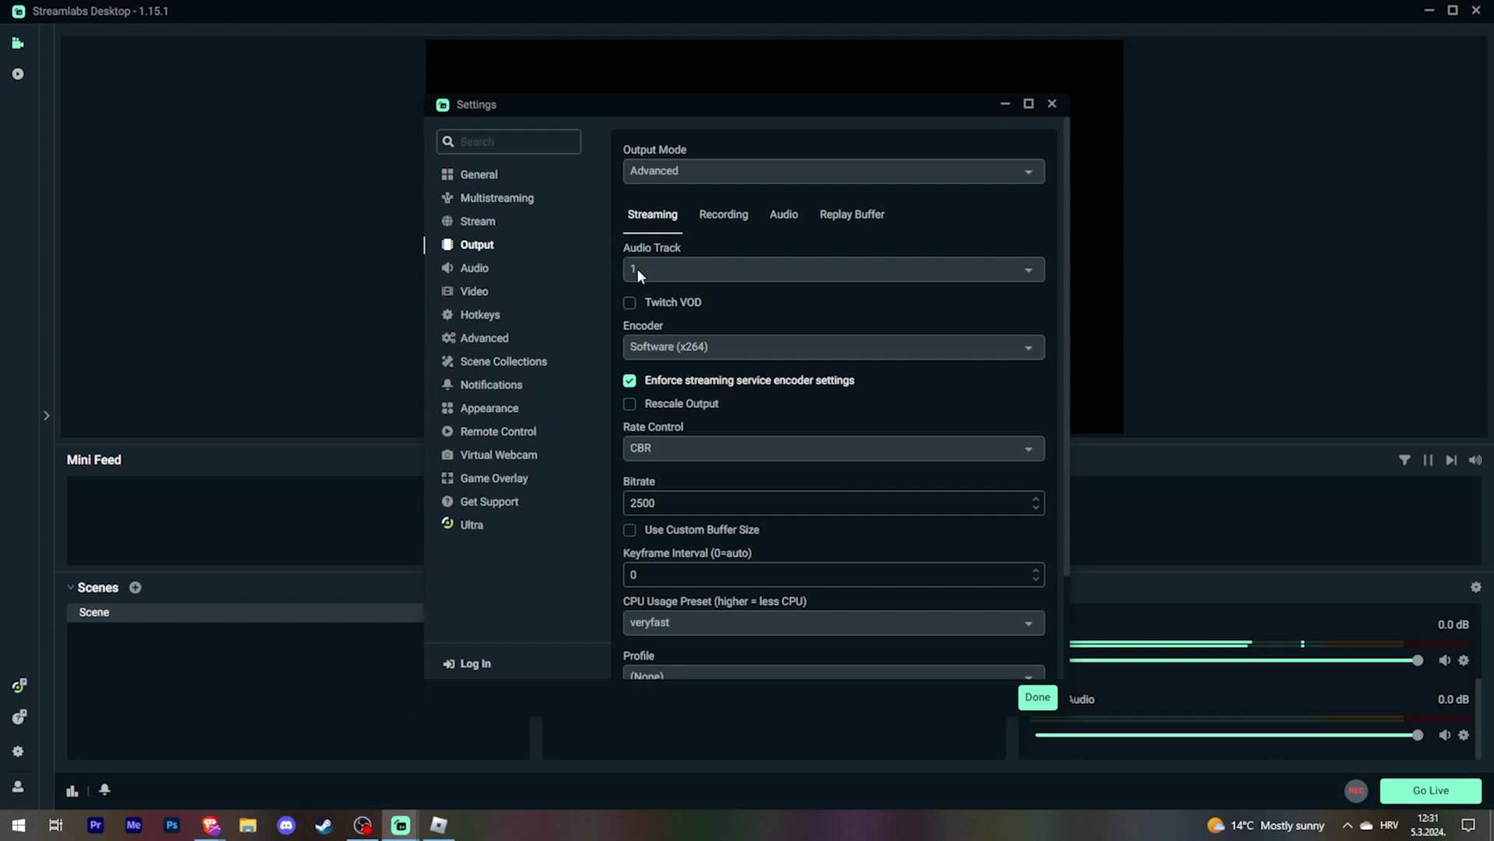
# Have the recording output use audio tracks 2, 3 and 4, then close Settings.
pyautogui.click(733, 222)
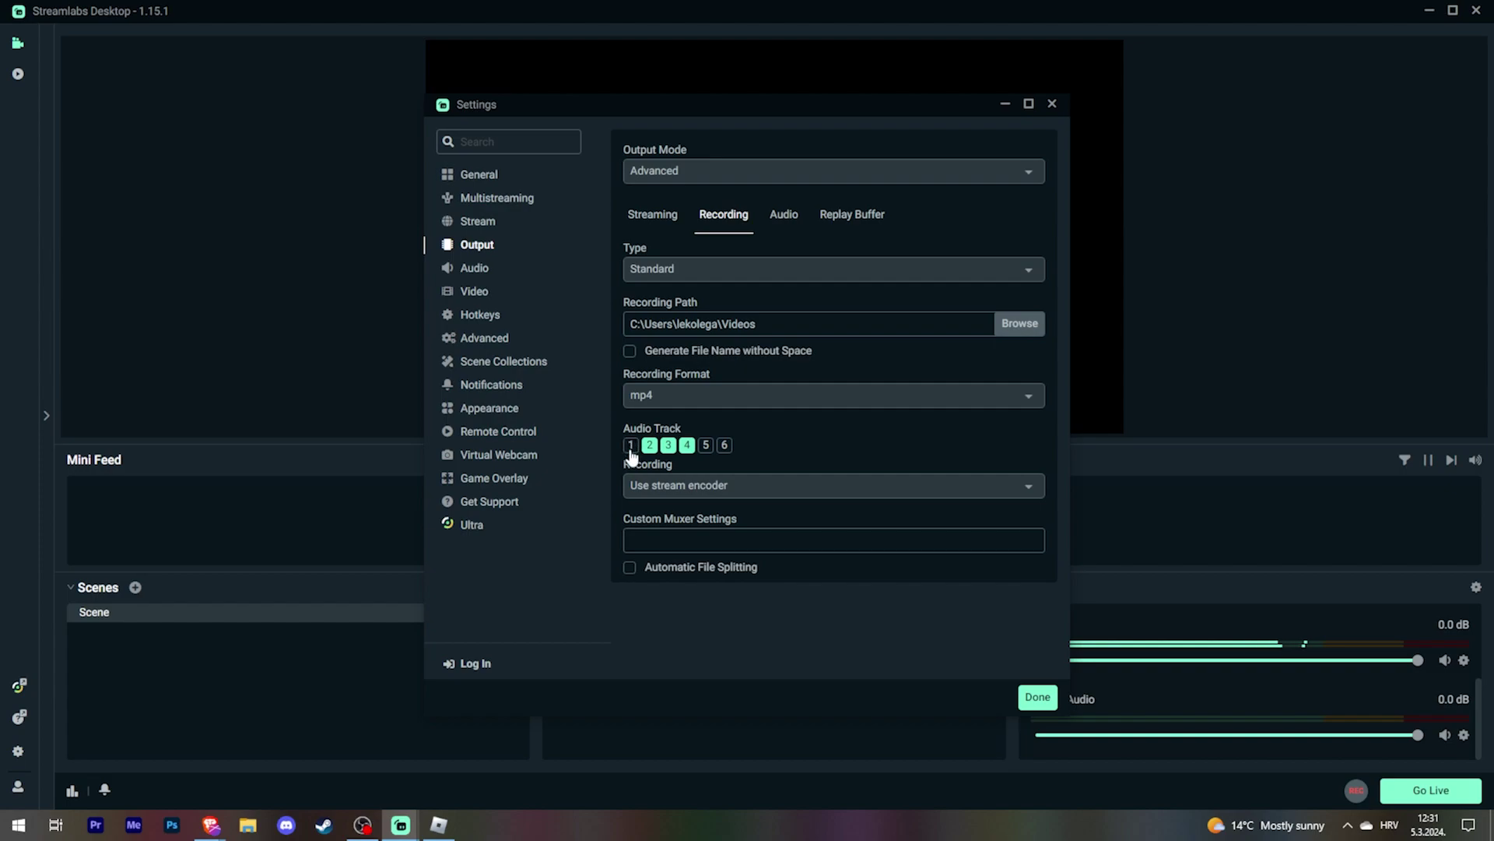
pyautogui.click(663, 224)
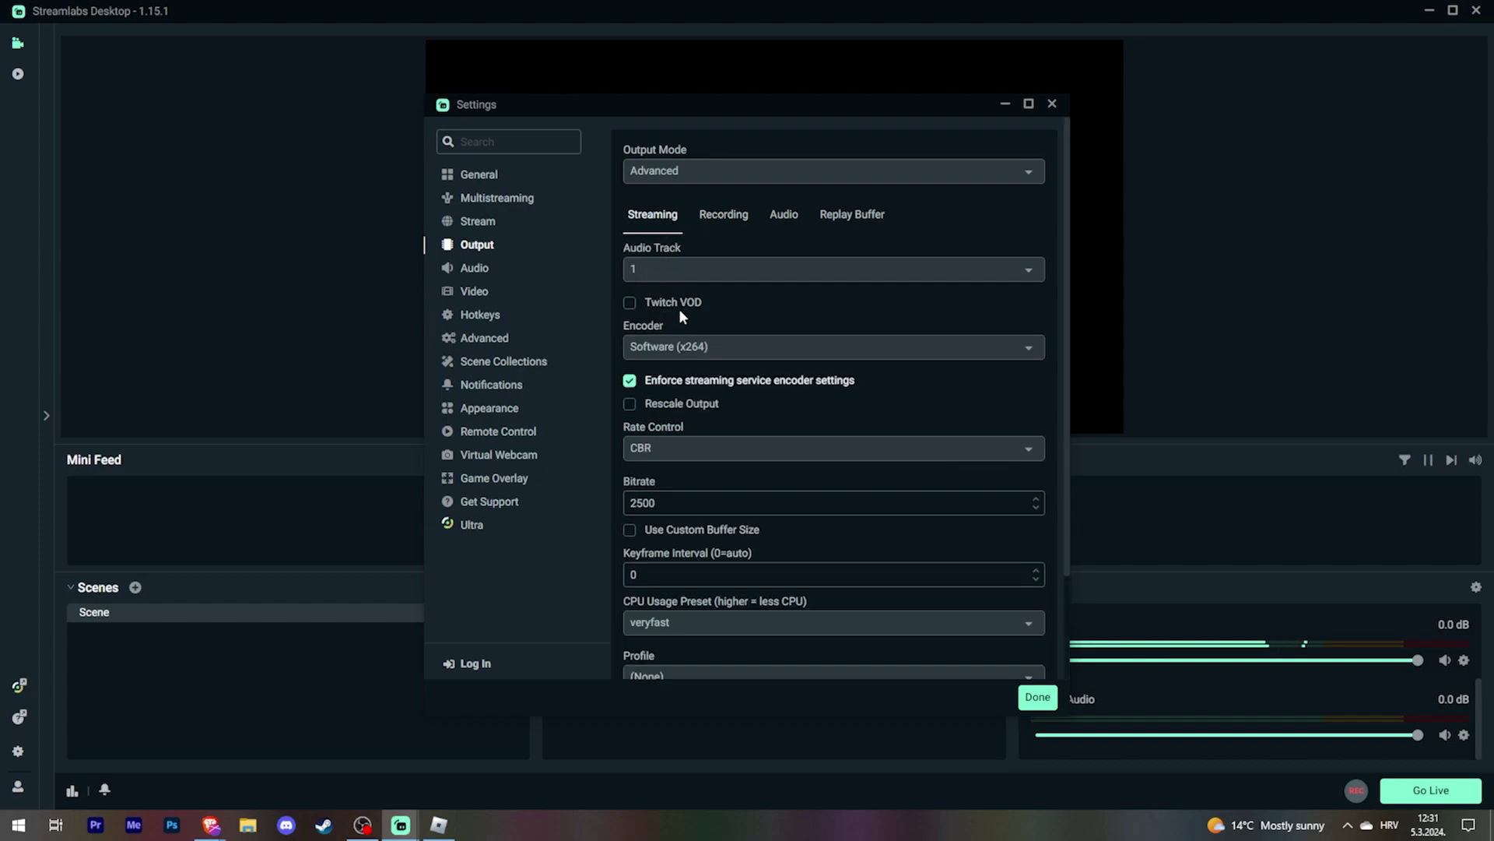
pyautogui.click(723, 214)
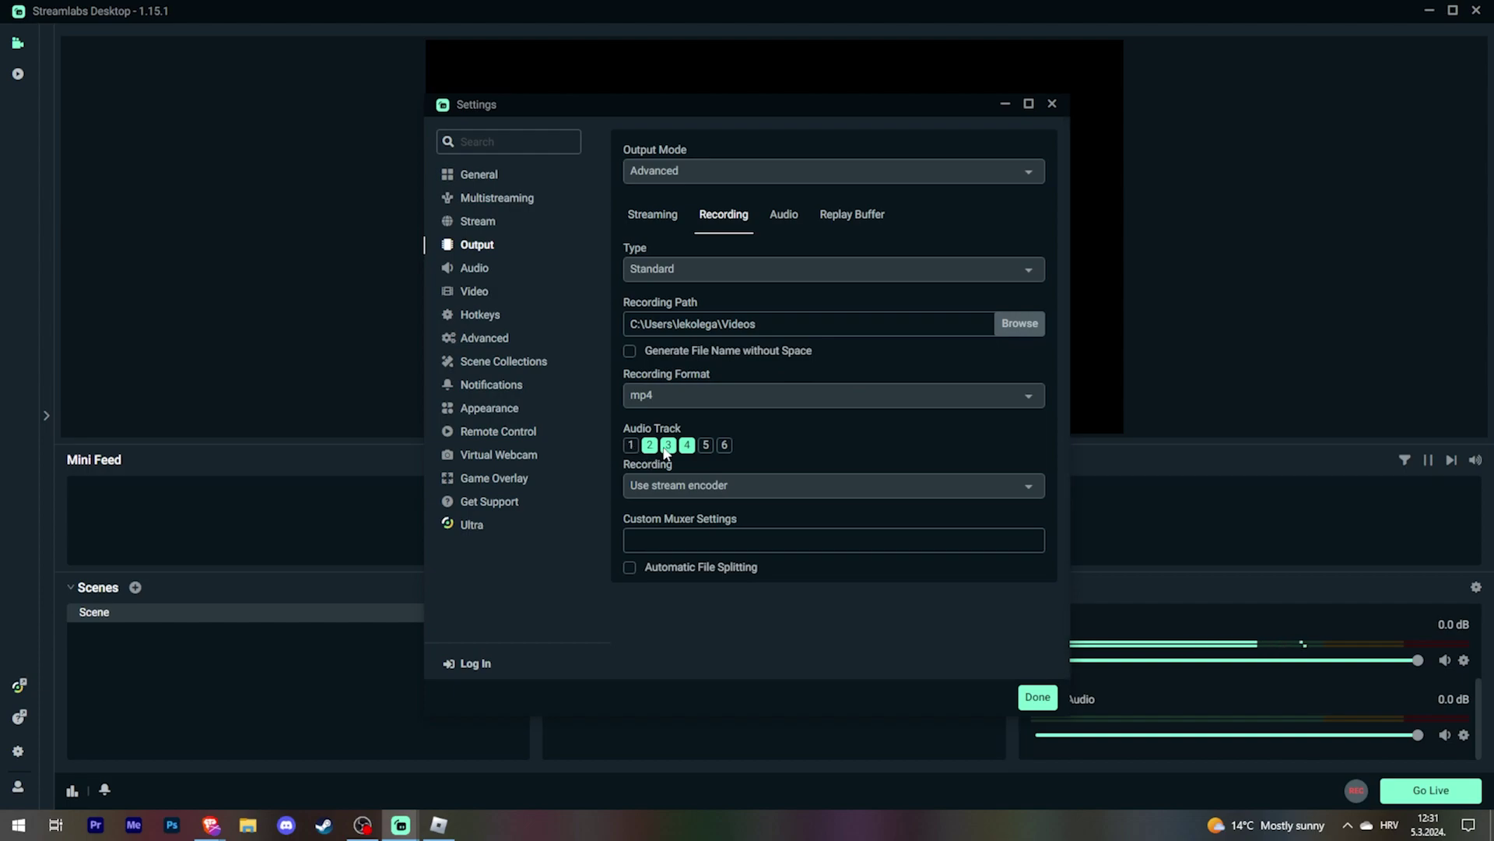
pyautogui.click(1038, 697)
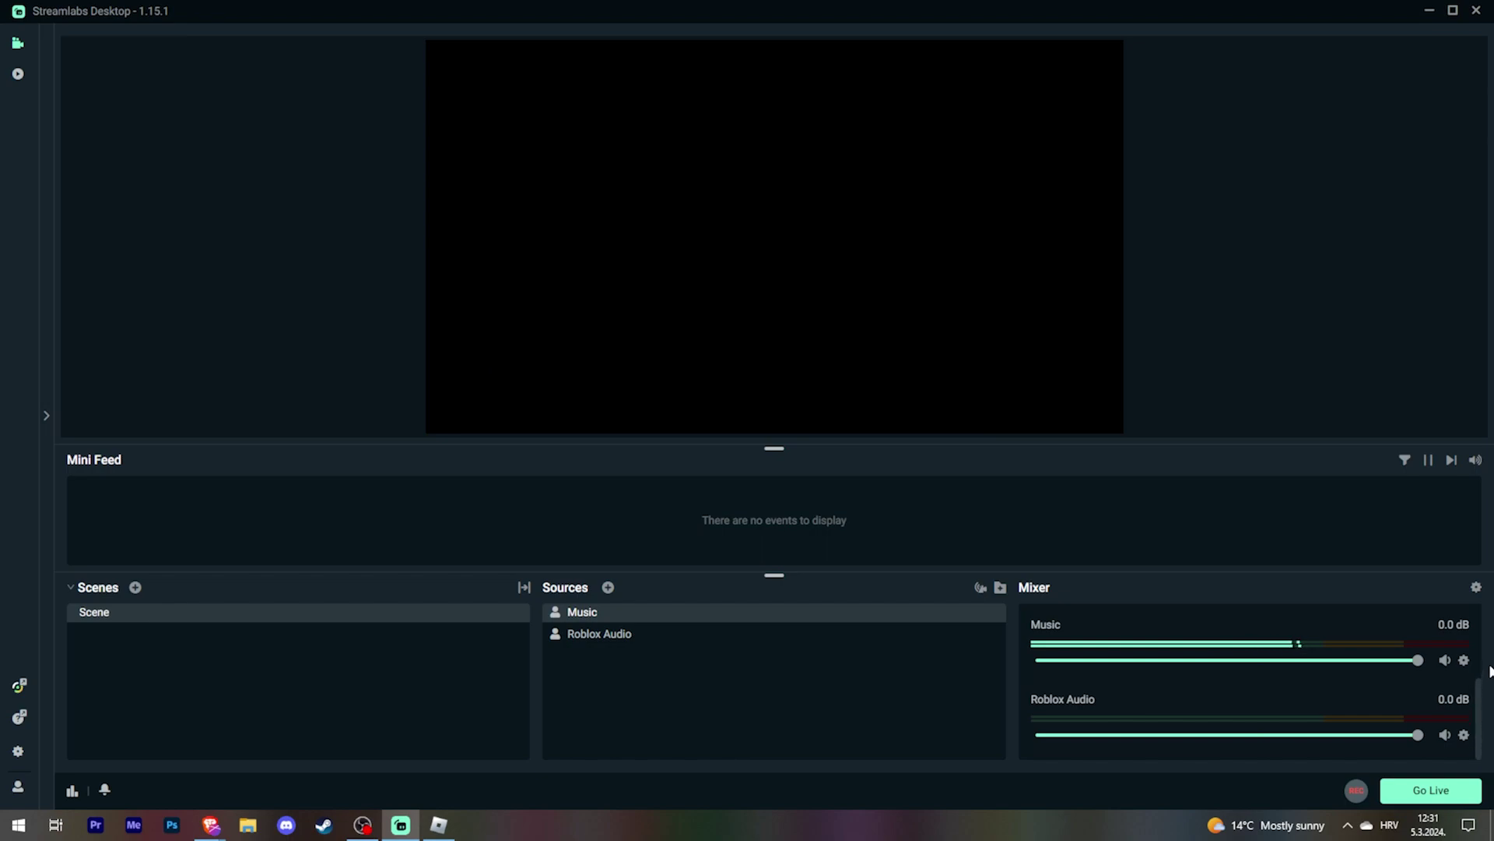
# In Advanced Audio Settings, take Desktop Audio off the stream track.
pyautogui.scroll(3, 1485, 680)
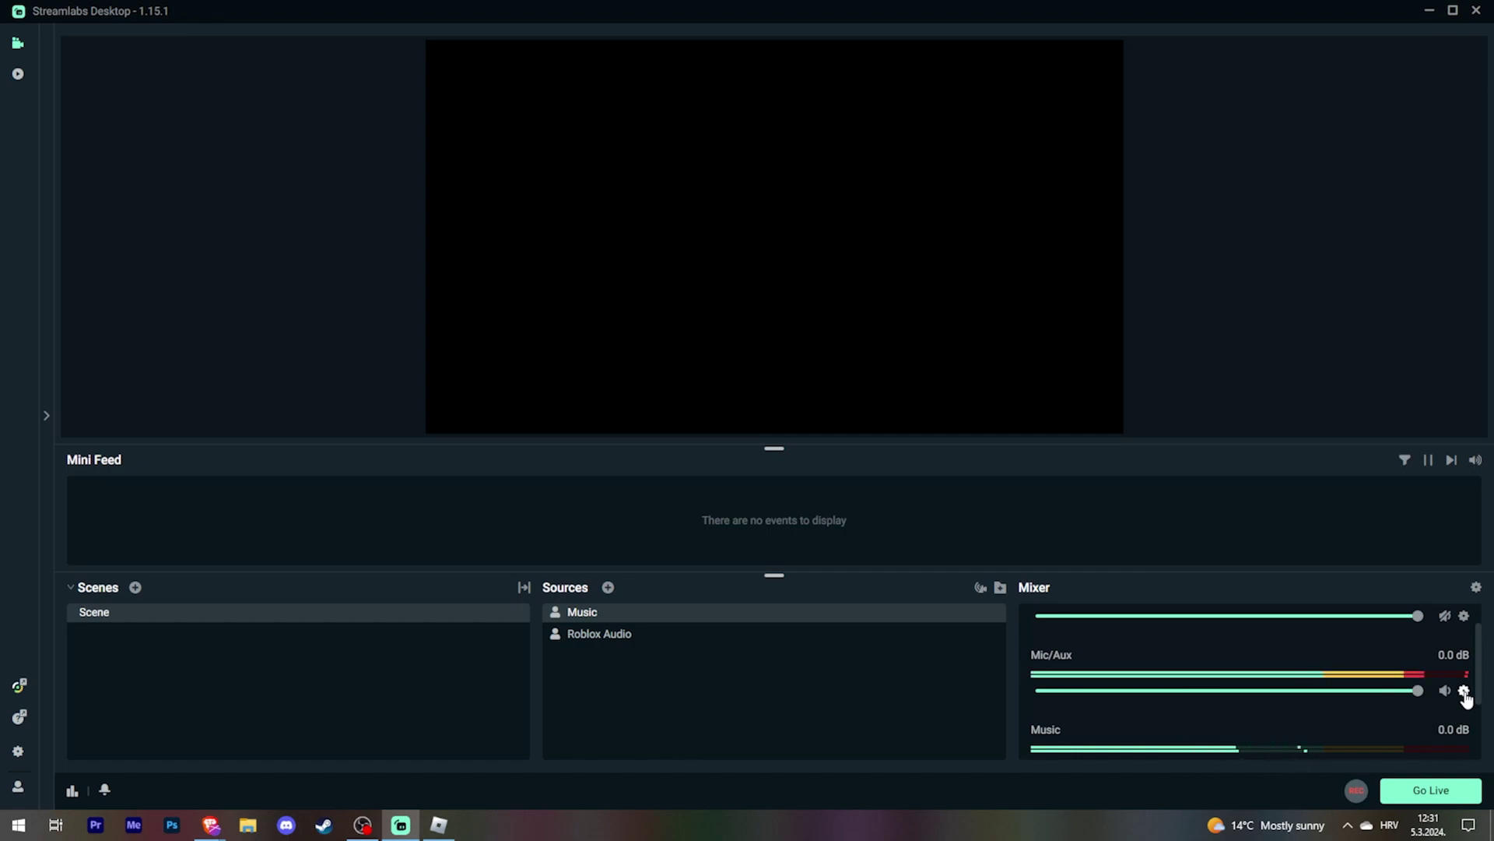
pyautogui.click(1476, 589)
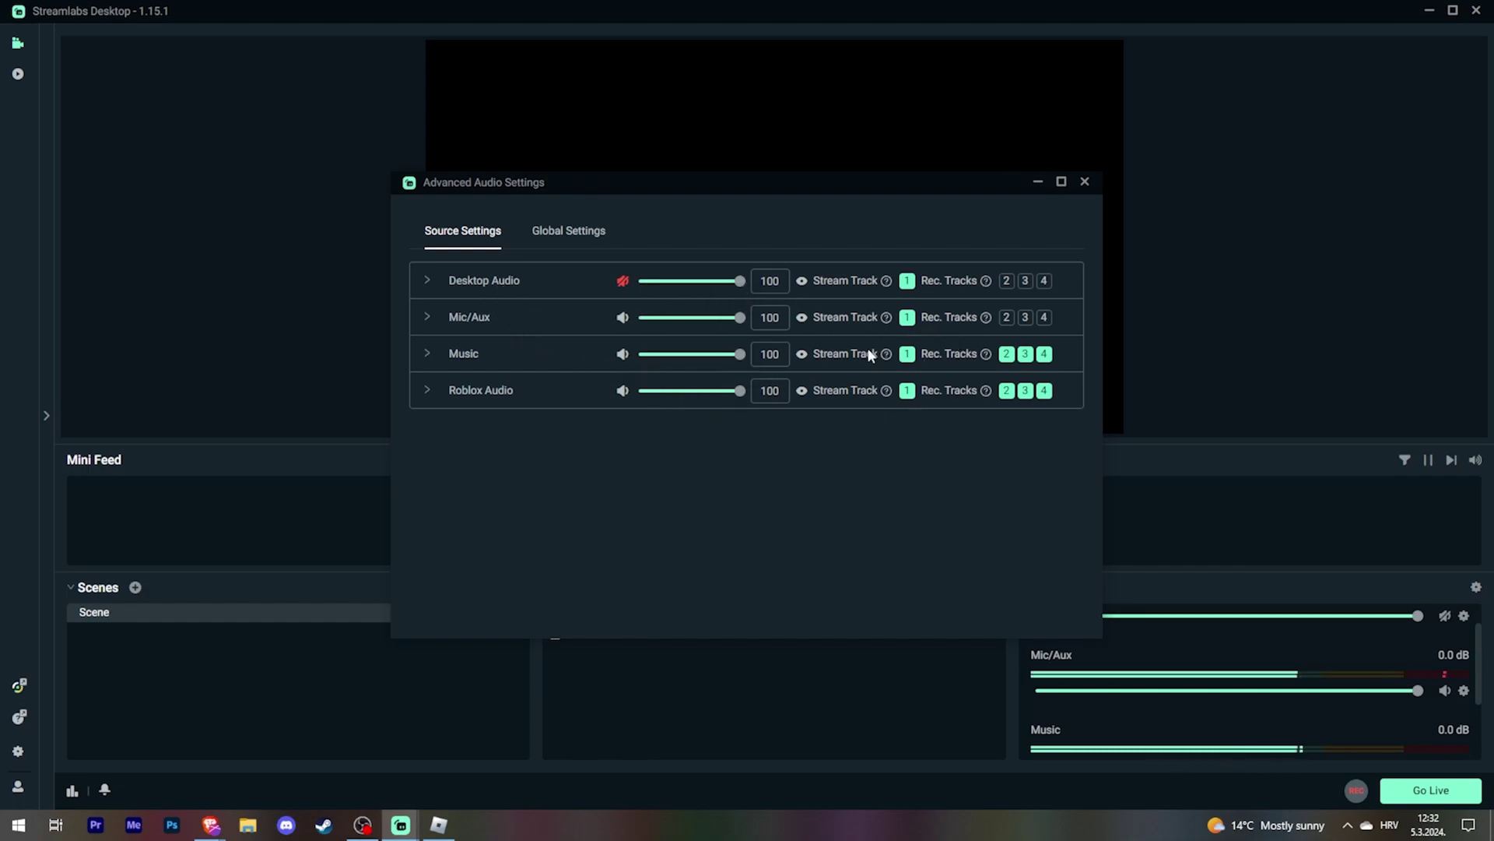
pyautogui.click(911, 285)
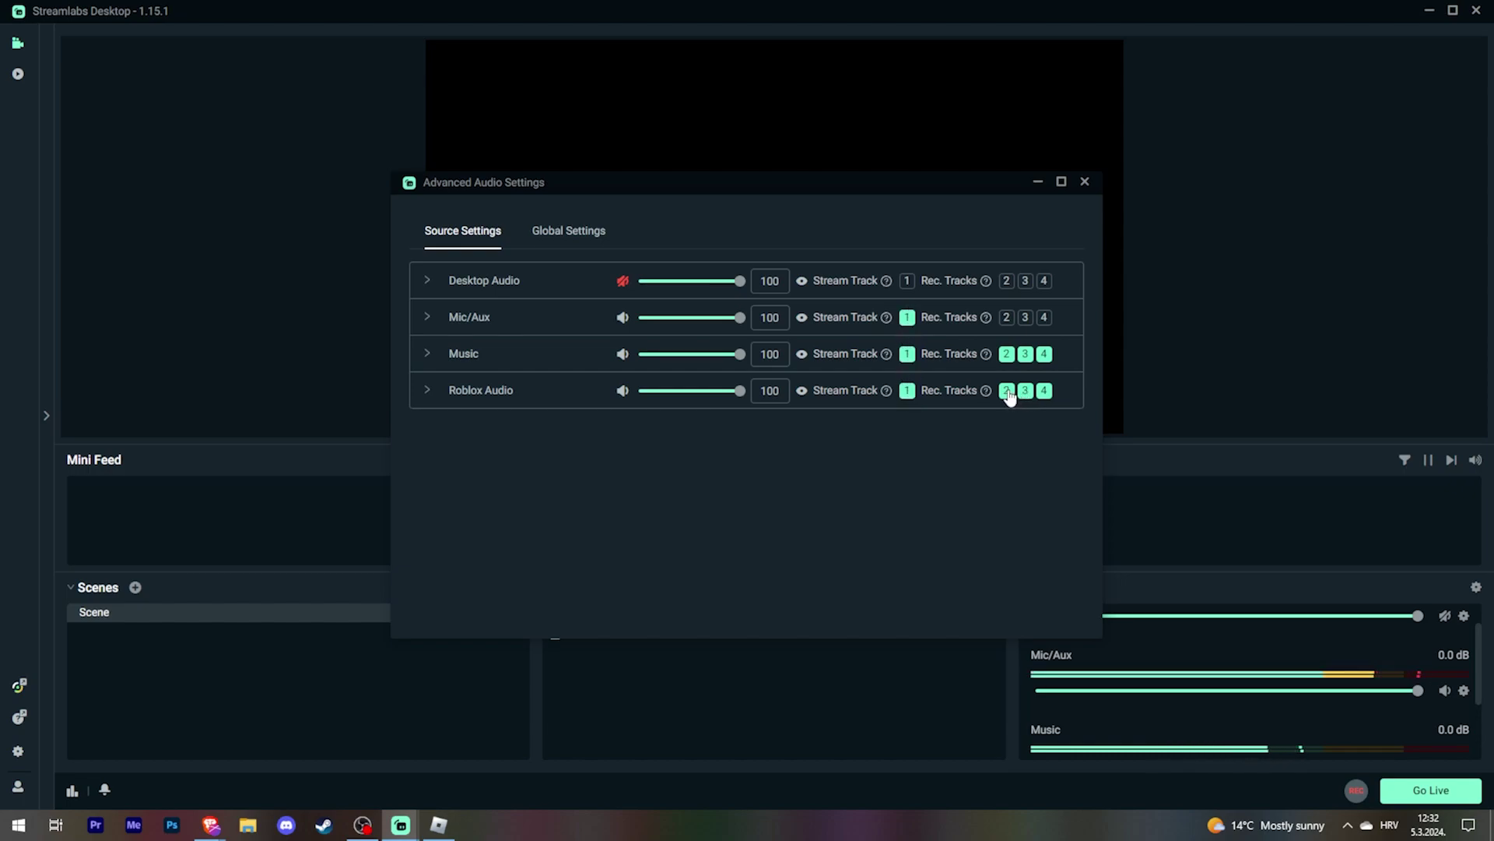
# Assign recording tracks: Mic/Aux to 2, Music to 3, Roblox Audio to 4.
pyautogui.click(1008, 319)
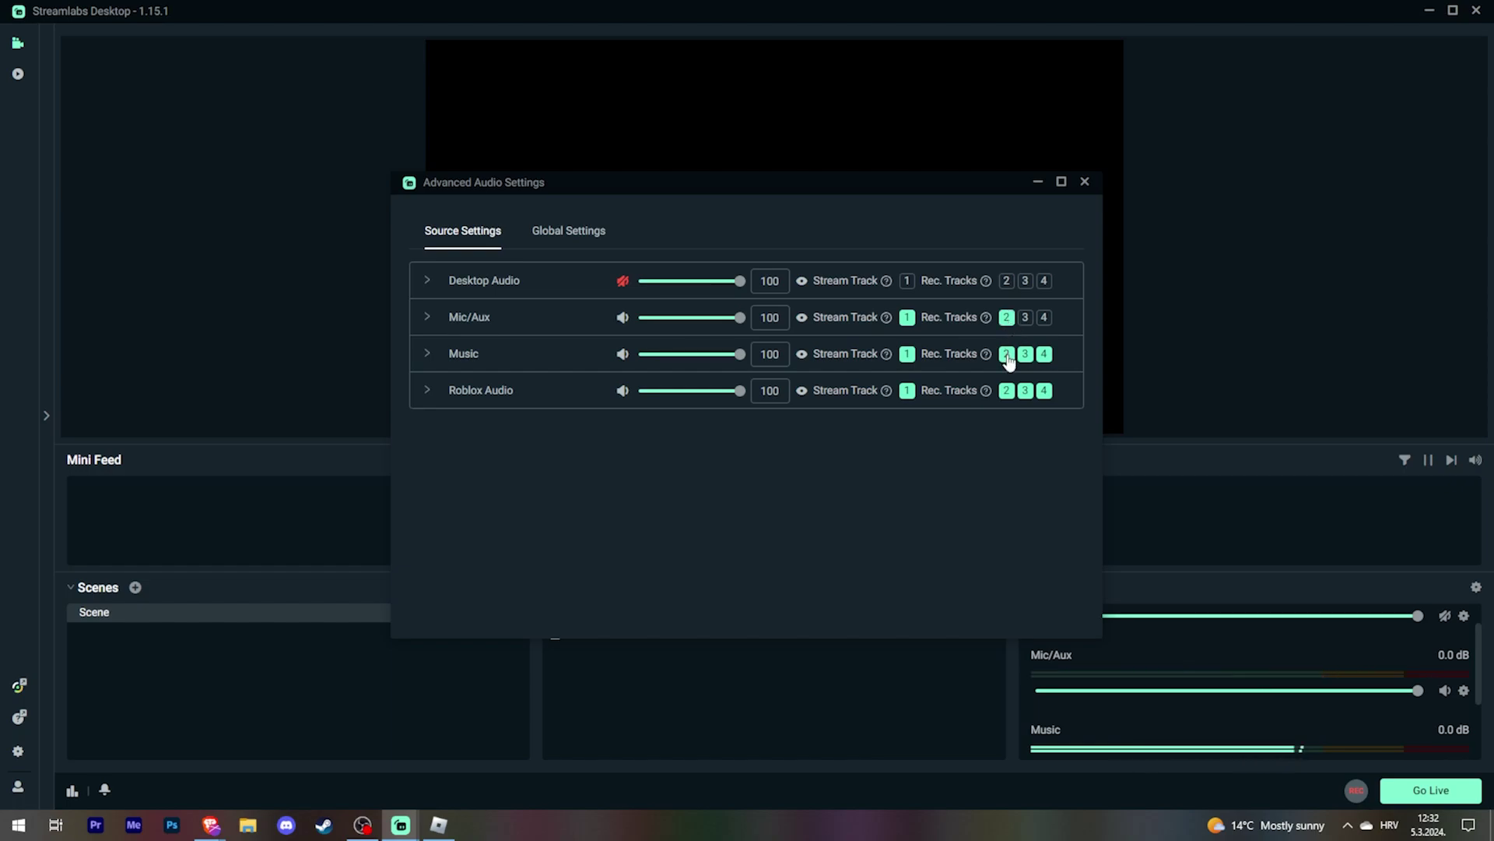
pyautogui.click(1006, 354)
pyautogui.click(1044, 356)
pyautogui.click(1006, 391)
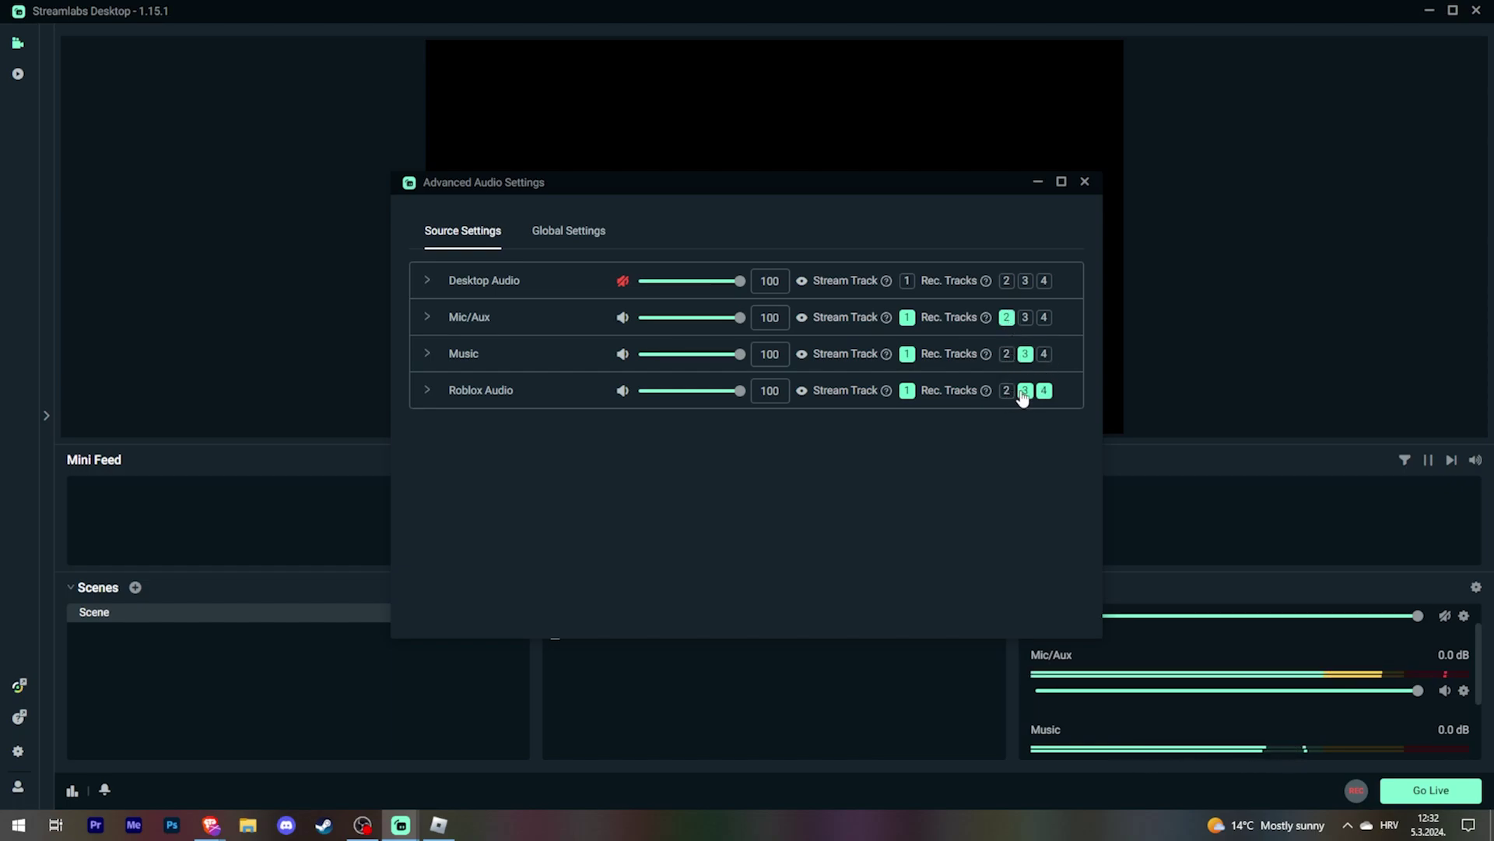
pyautogui.click(1026, 391)
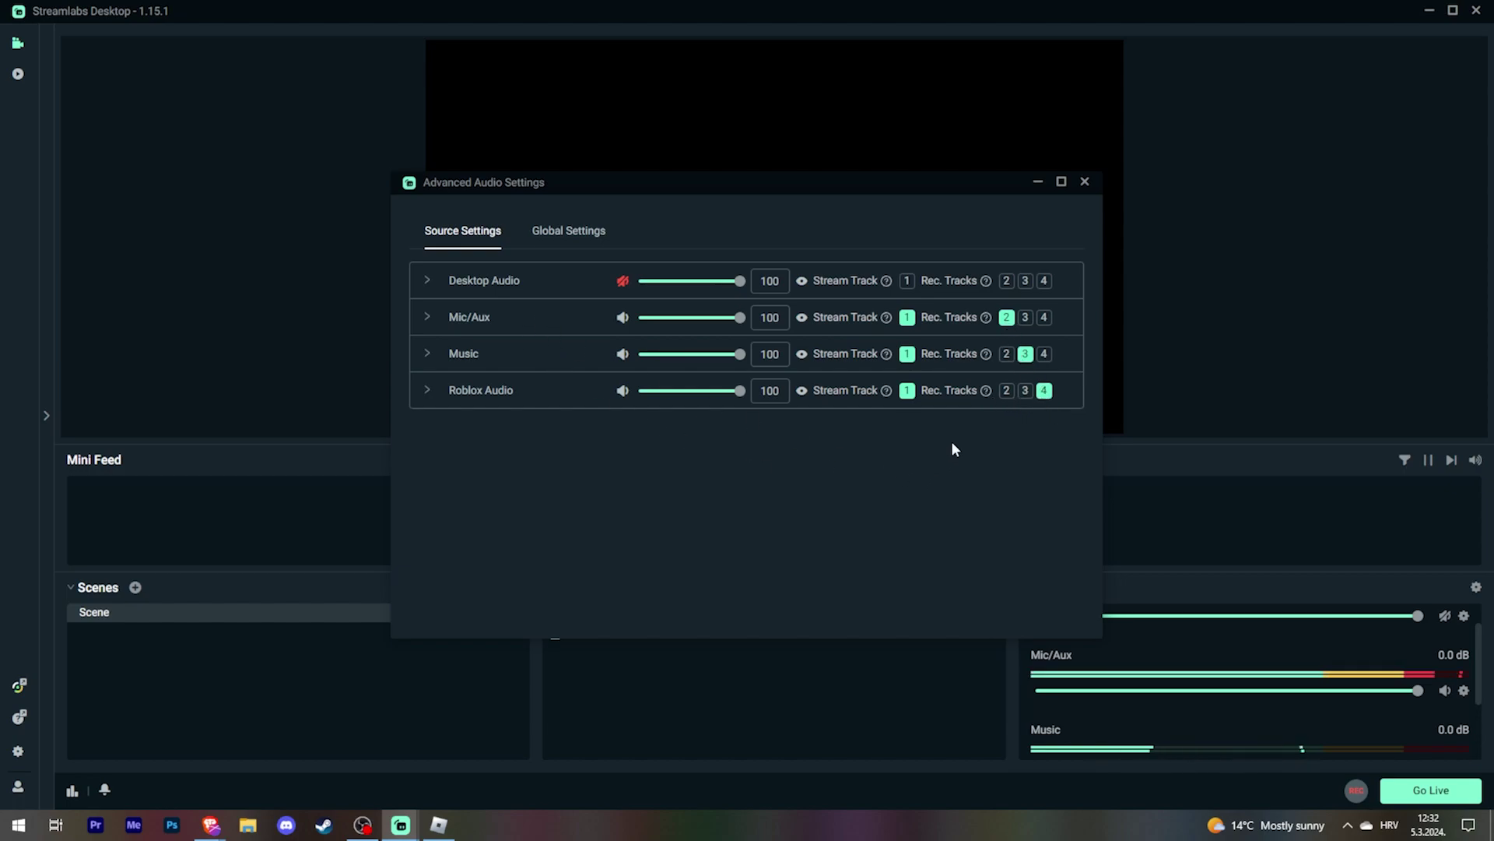
pyautogui.click(1084, 182)
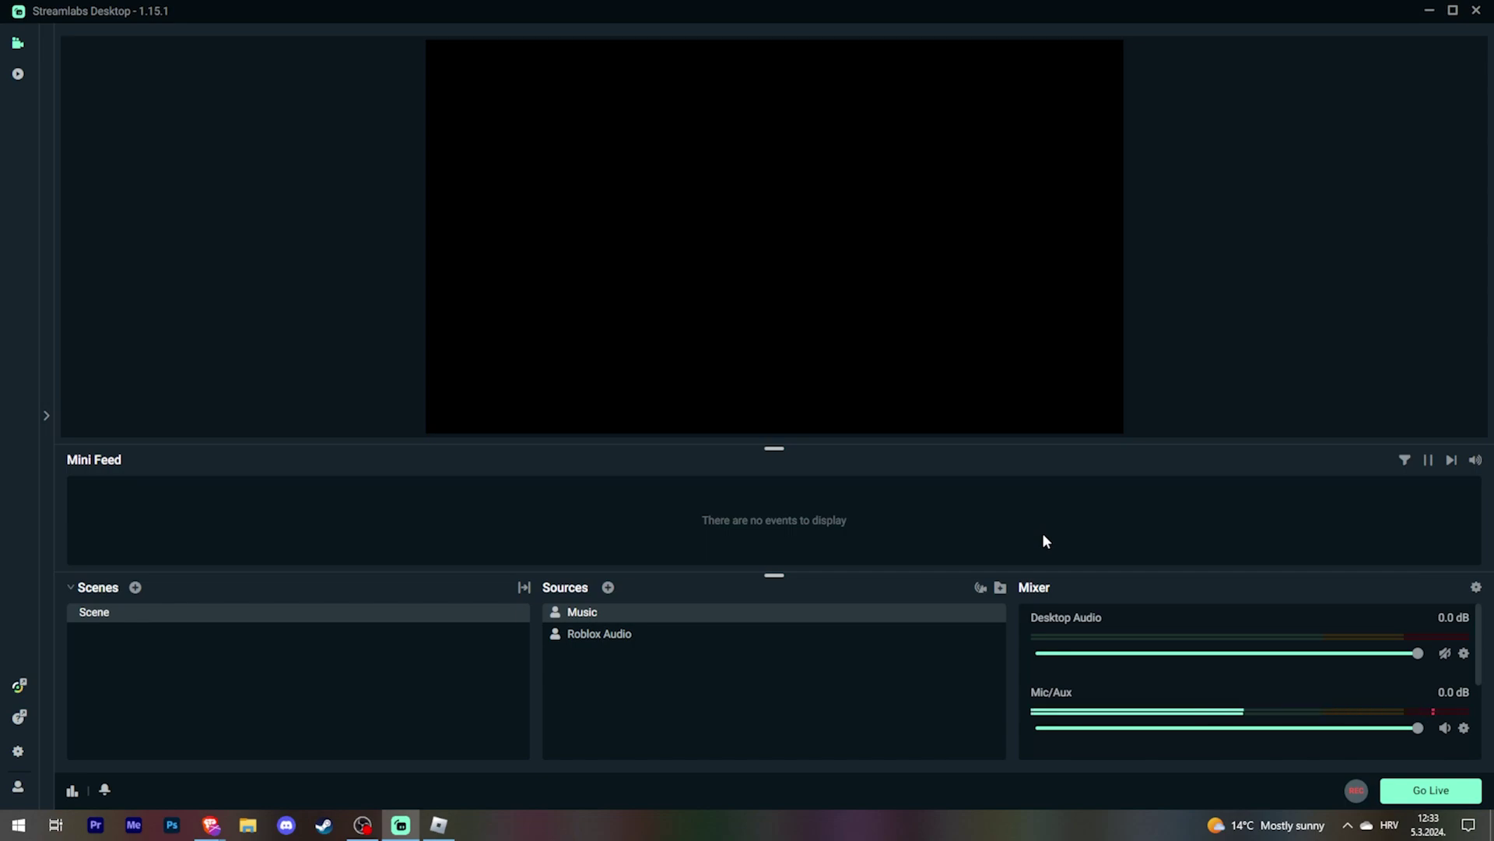
# Launch Avidemux from the Start search.
pyautogui.press('super')
pyautogui.write('avidemux')
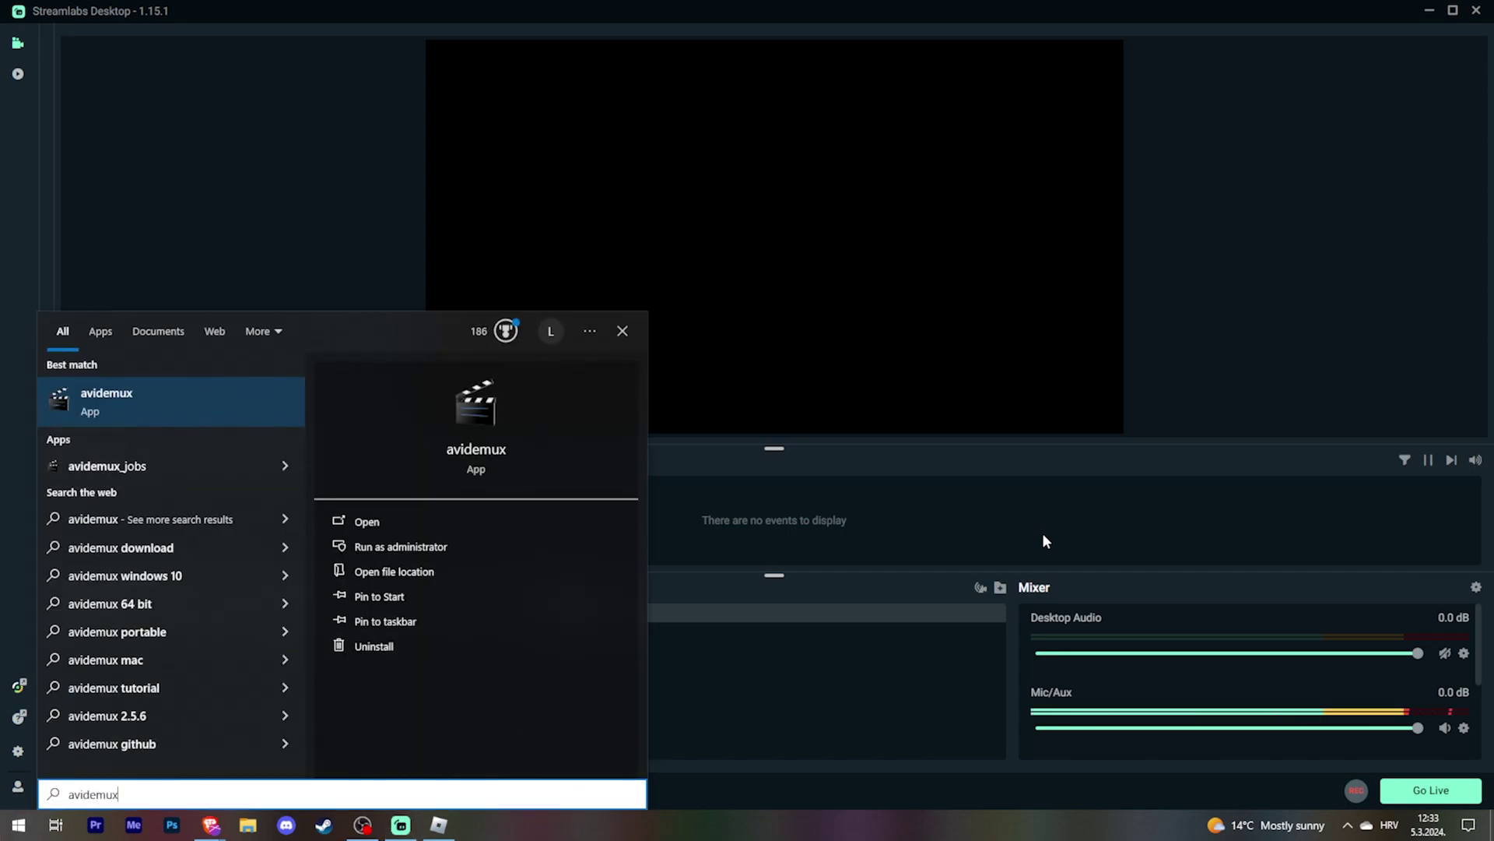
pyautogui.press('Return')
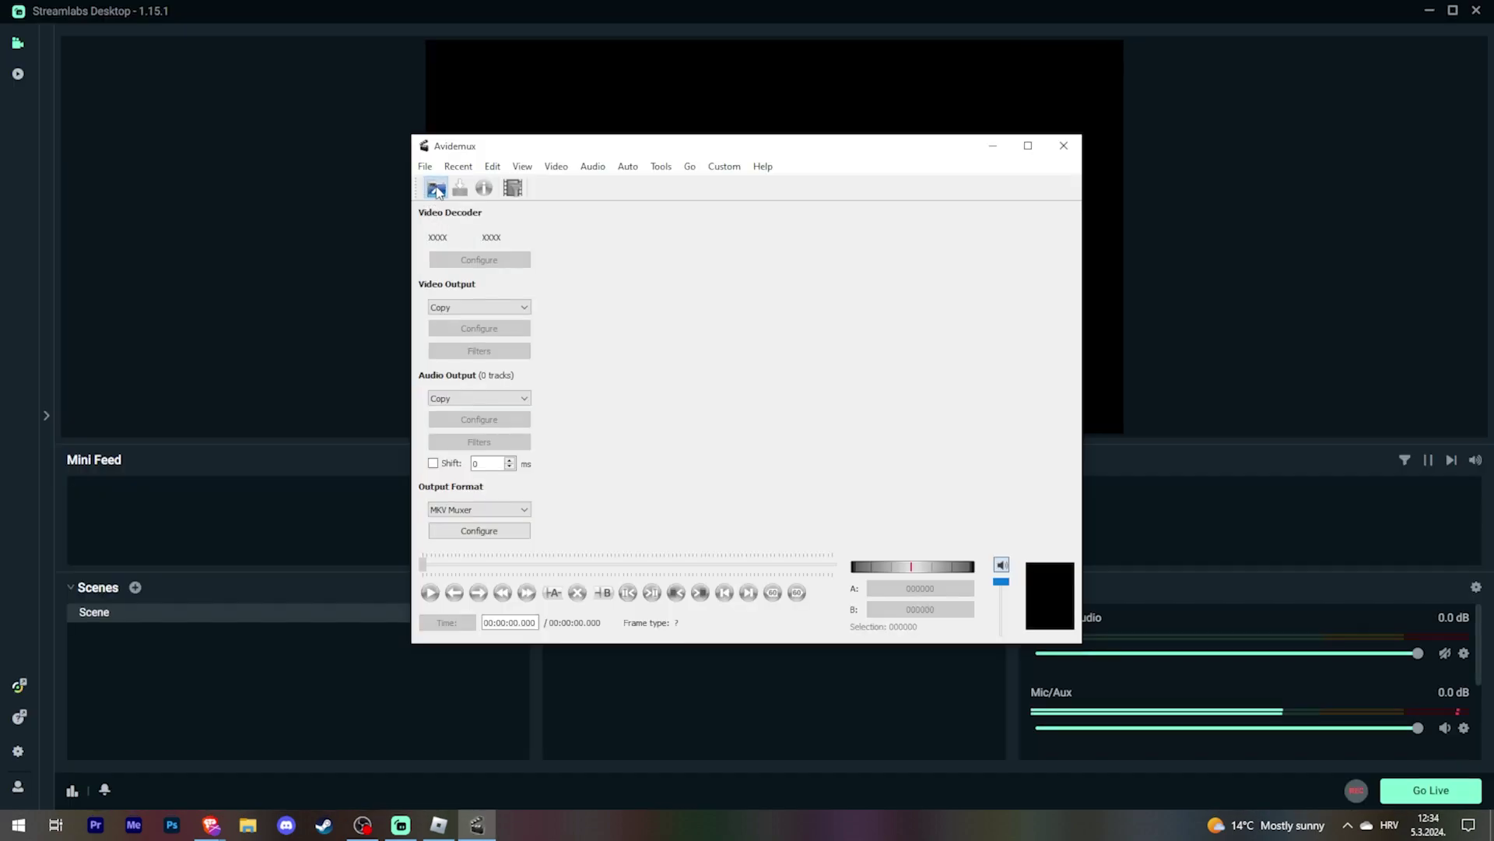
pyautogui.click(437, 190)
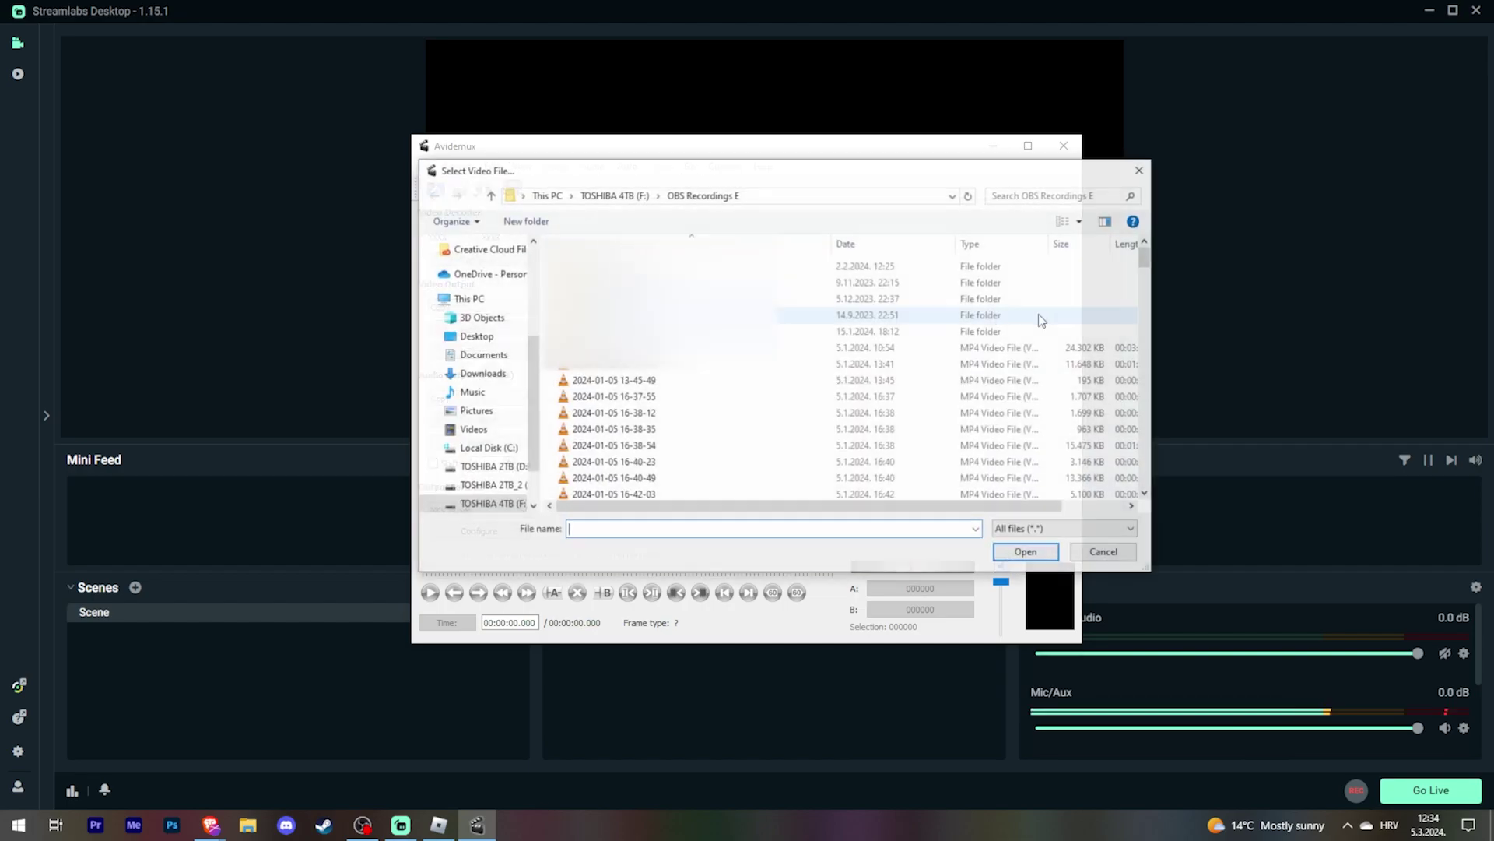
pyautogui.moveTo(1145, 261); pyautogui.dragTo(1156, 489)
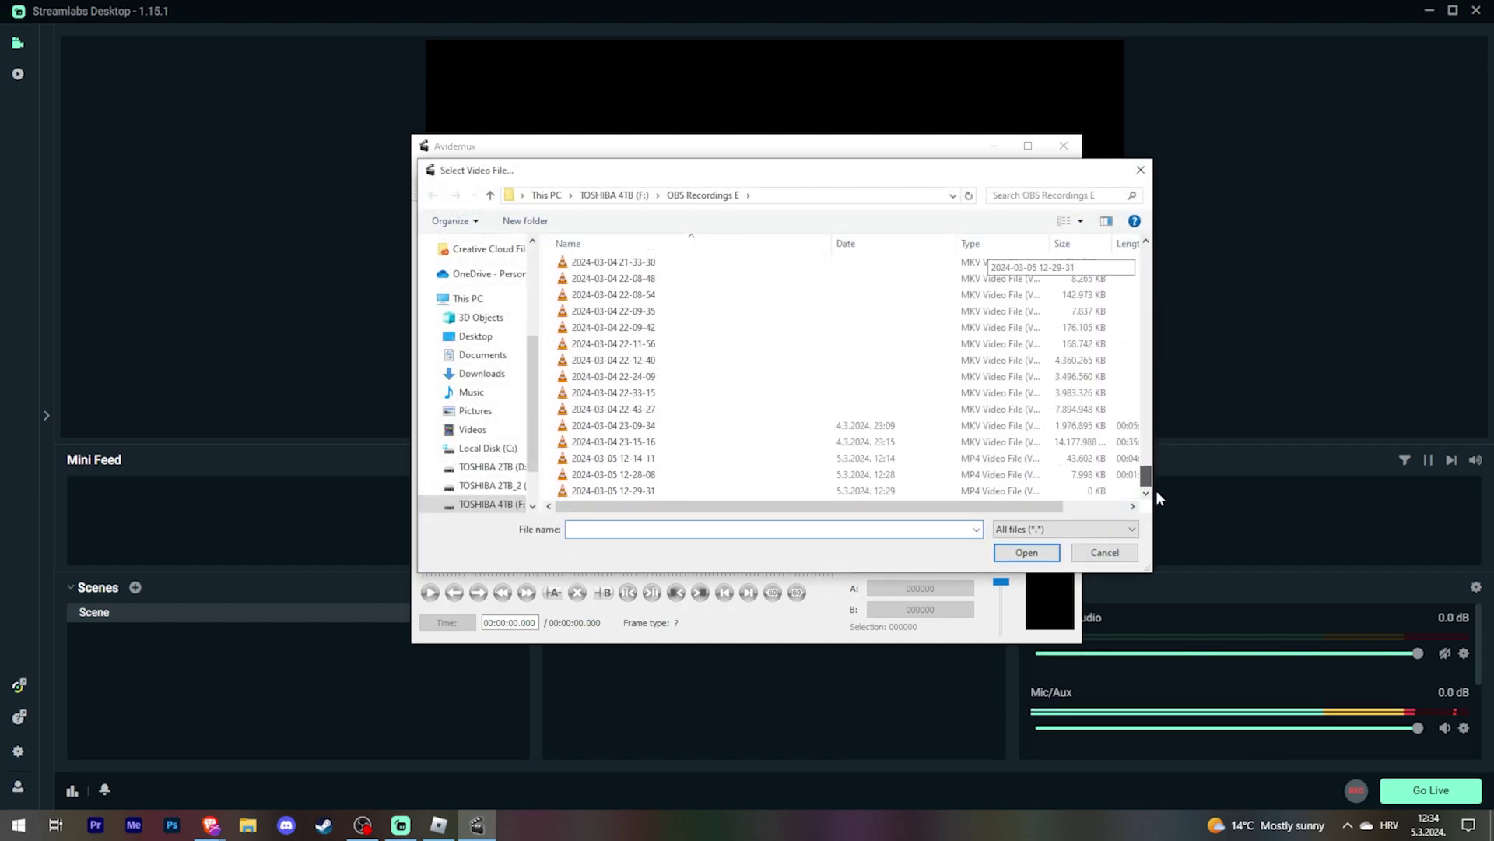
pyautogui.doubleClick(1007, 318)
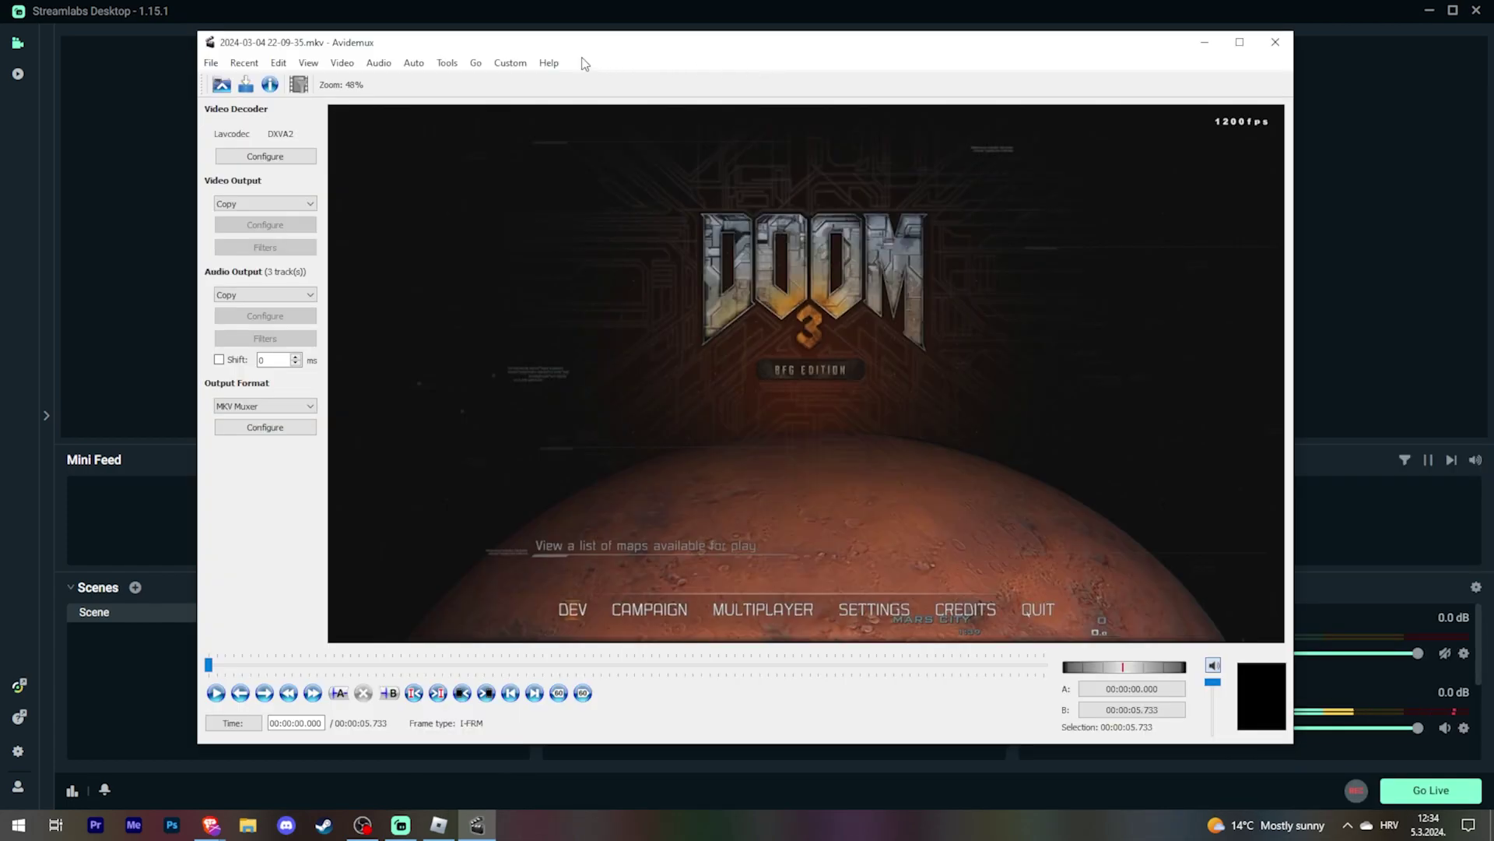
# In Audio > Select Track, disable tracks 1 and 3, keeping only track 2.
pyautogui.click(383, 66)
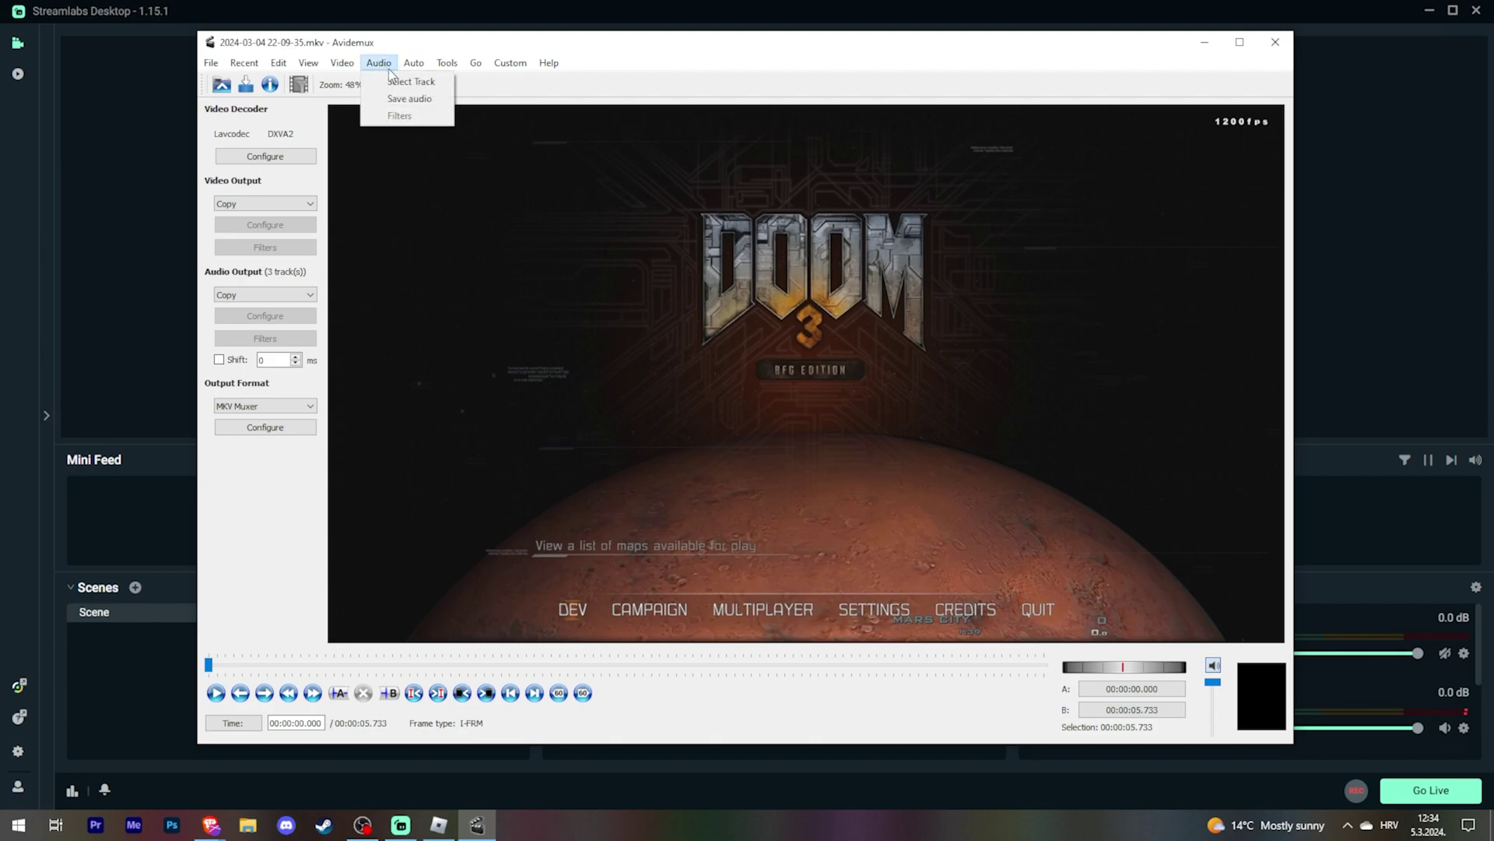
pyautogui.click(410, 82)
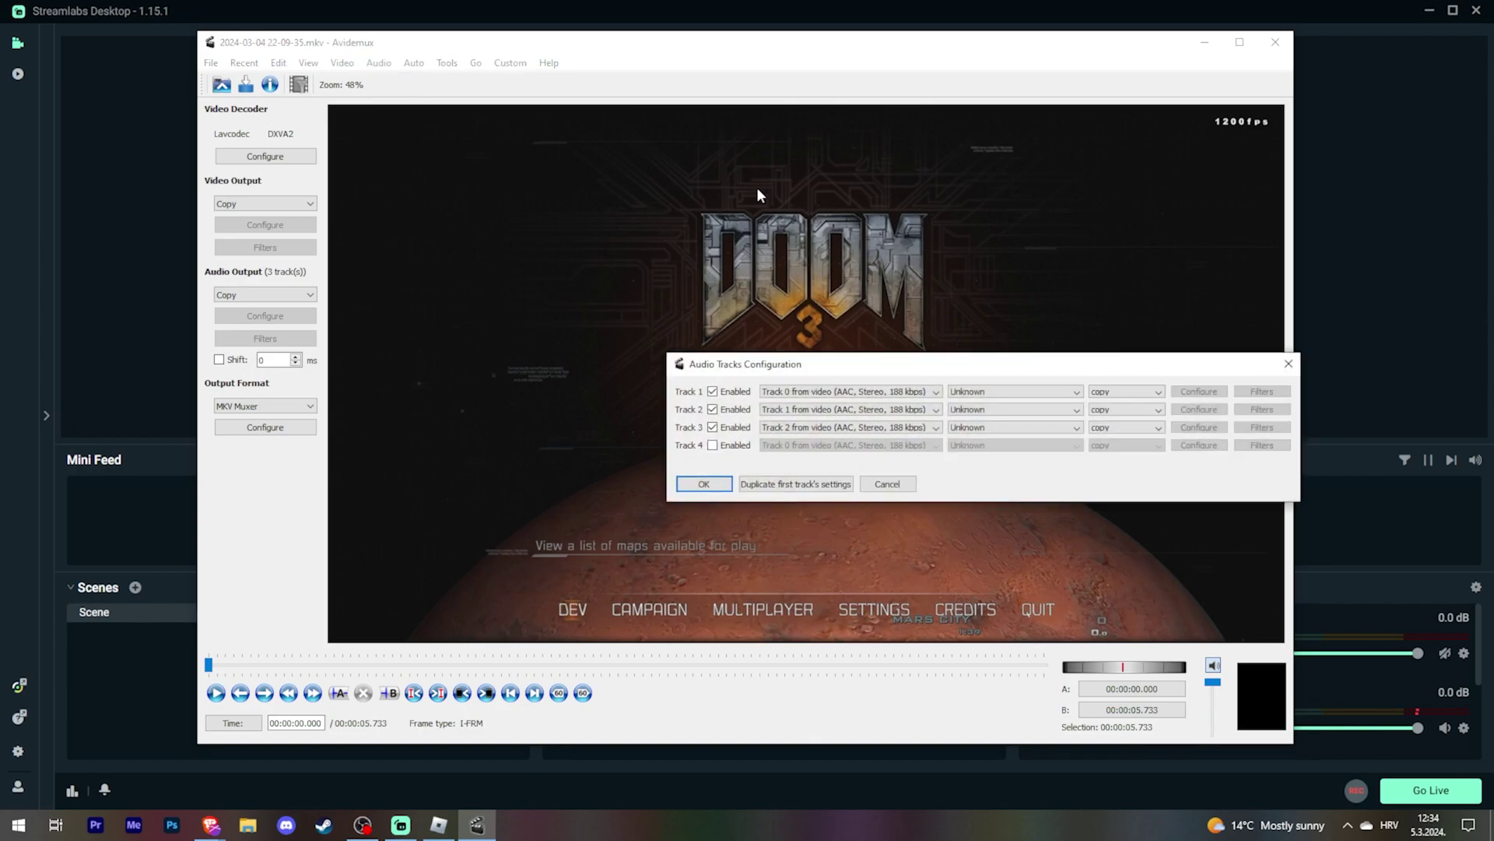
pyautogui.moveTo(877, 369); pyautogui.dragTo(693, 334)
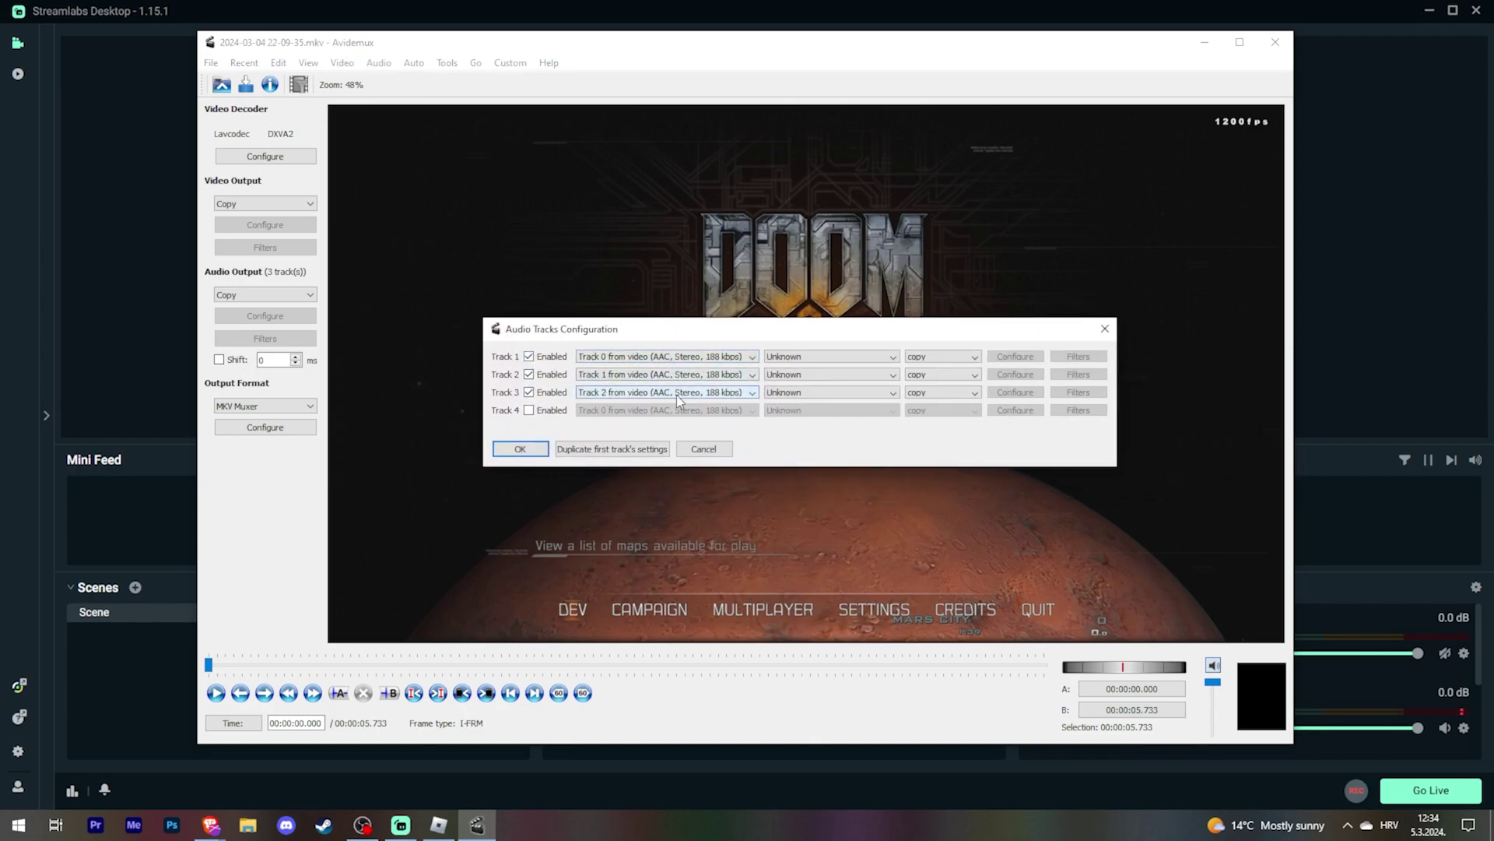
pyautogui.click(529, 393)
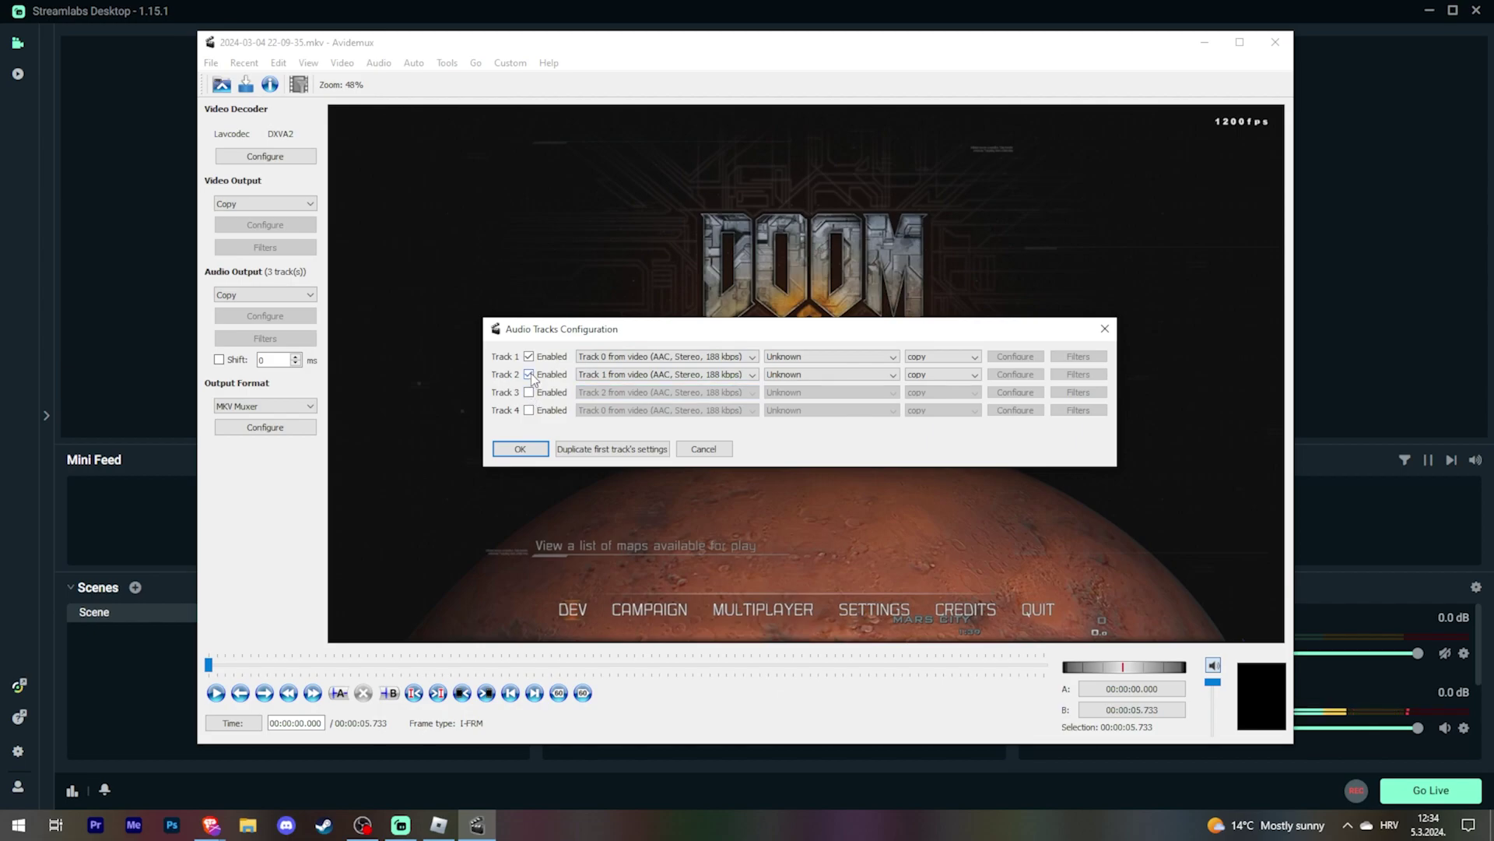
pyautogui.click(529, 376)
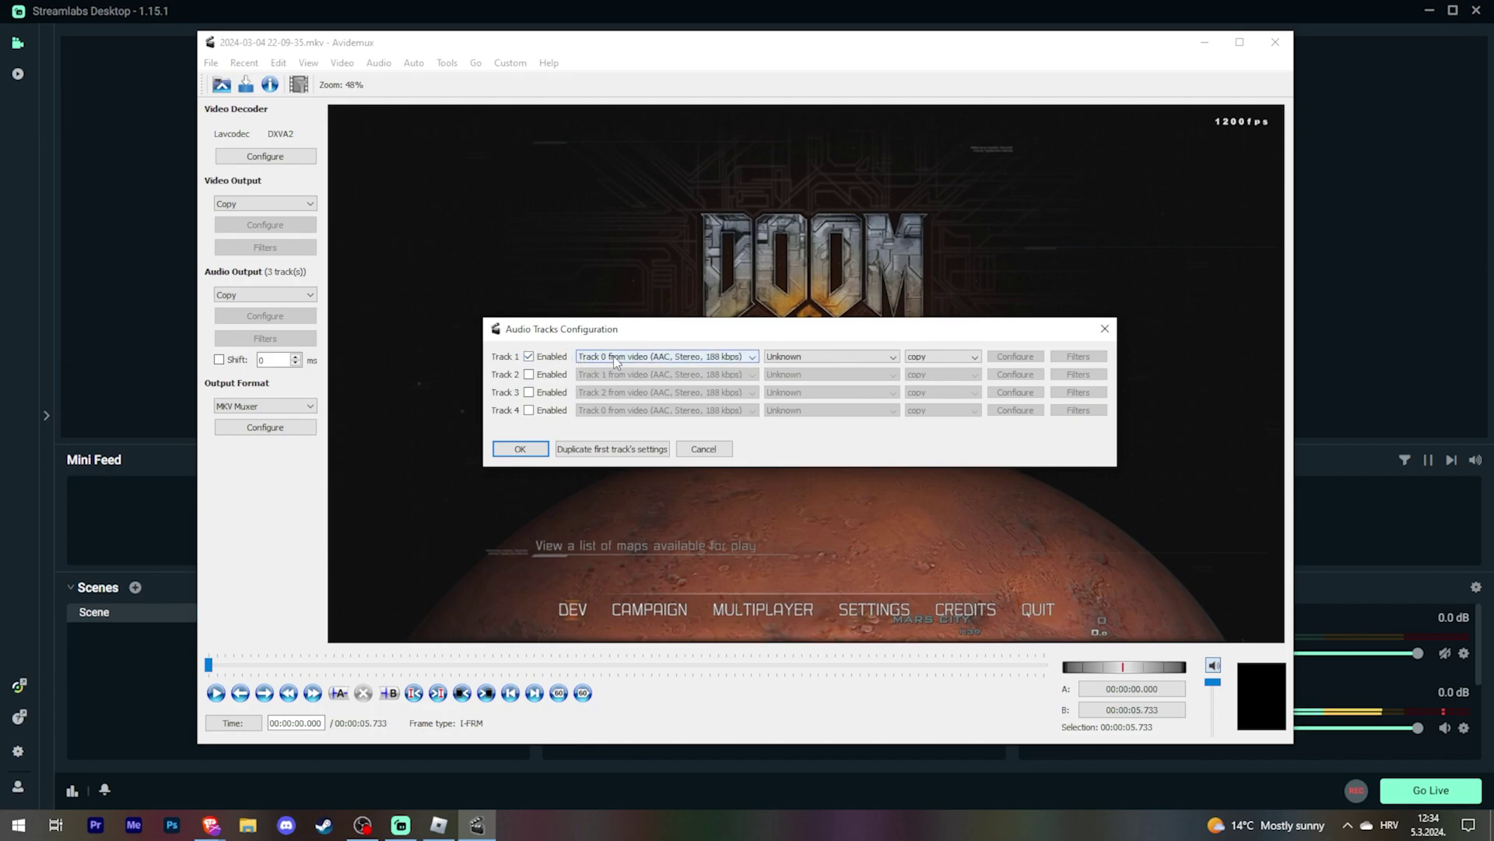
pyautogui.click(529, 356)
pyautogui.click(529, 375)
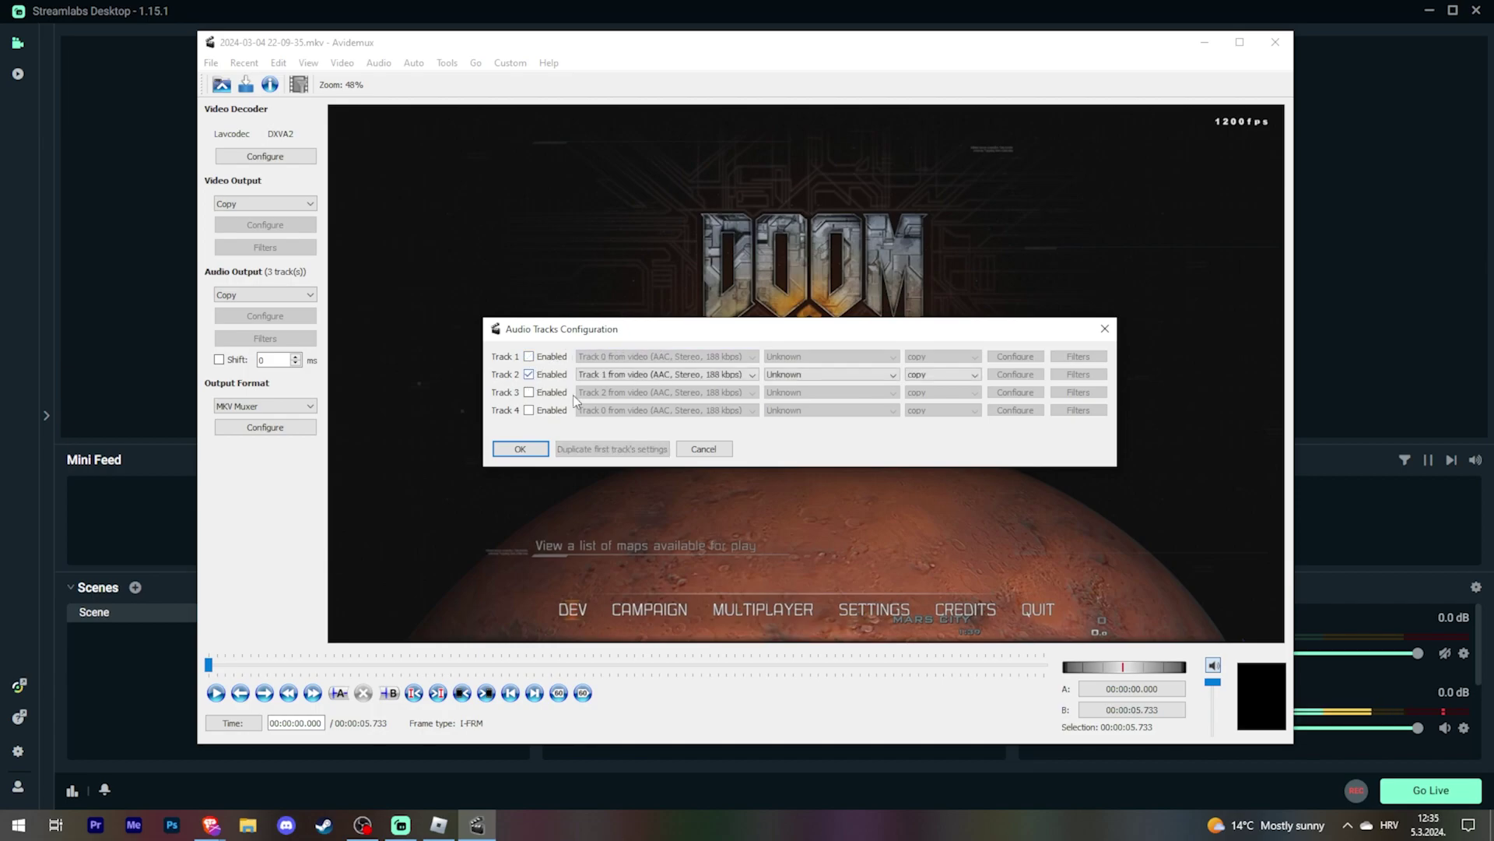
pyautogui.click(520, 449)
# Start File > Save, then cancel without saving.
pyautogui.click(211, 64)
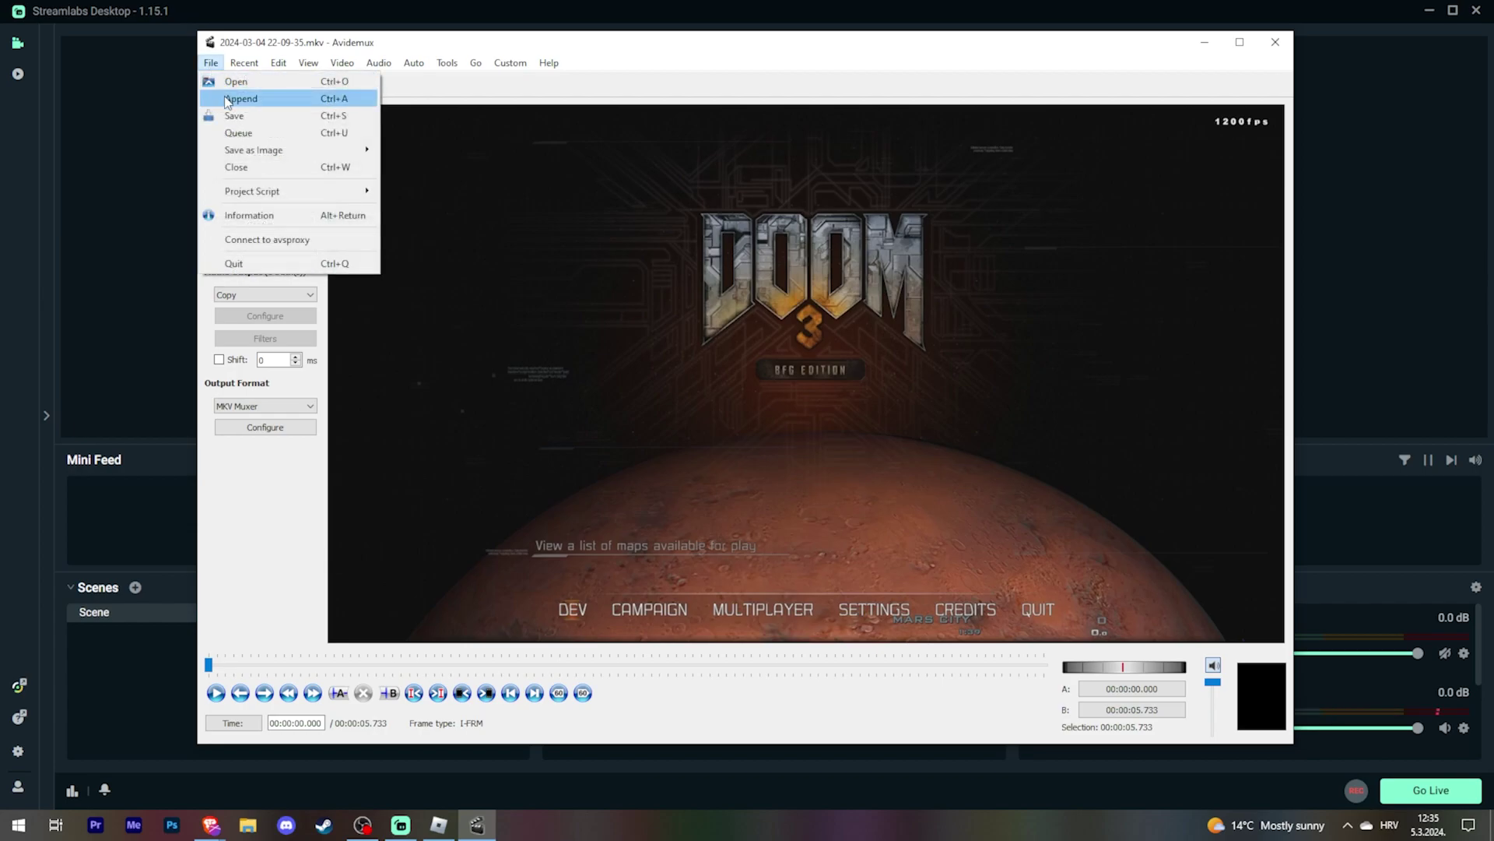
pyautogui.click(274, 124)
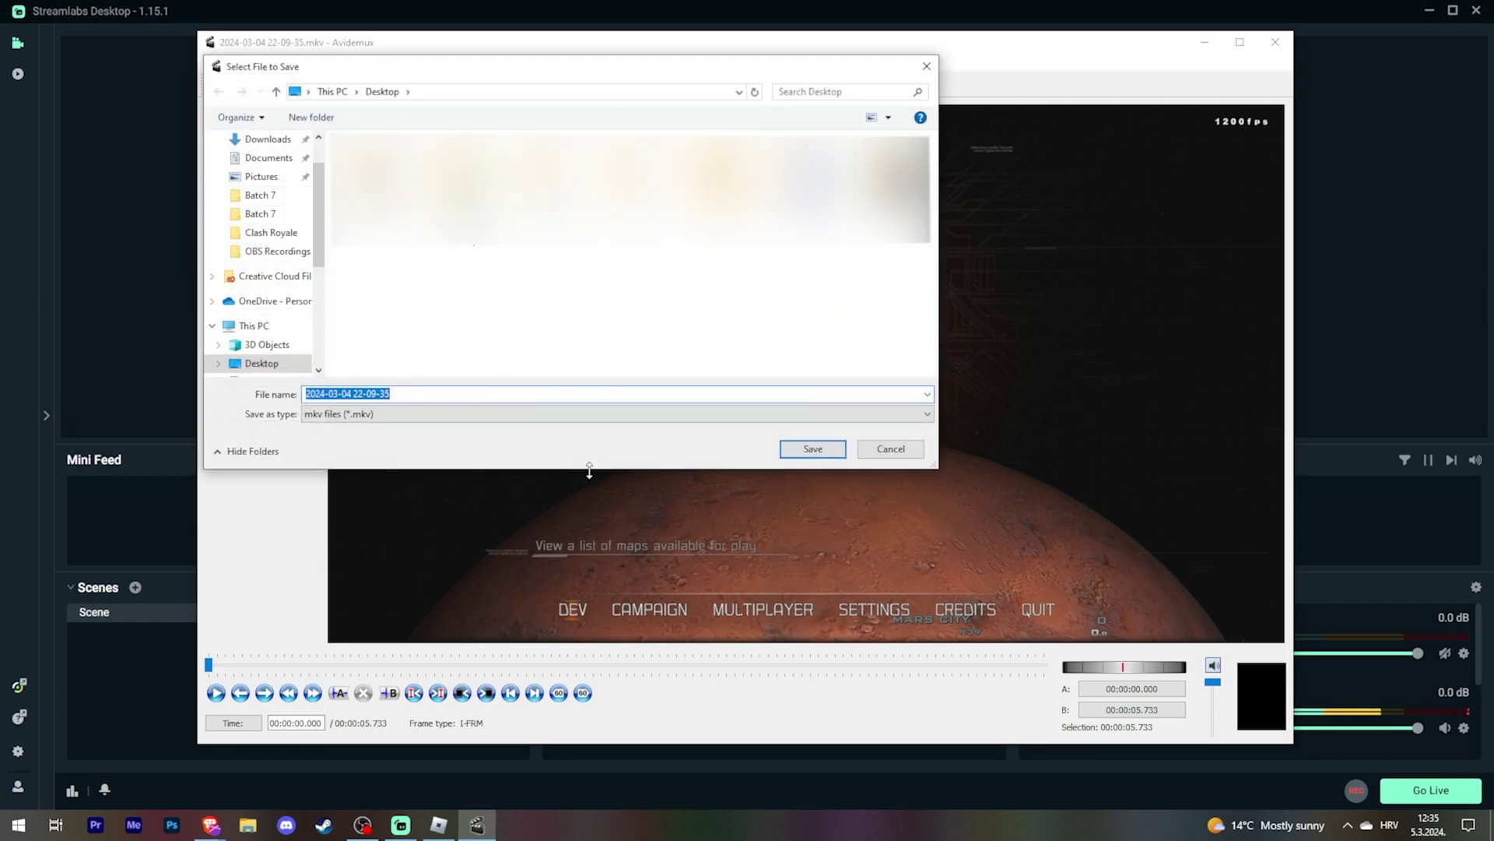
pyautogui.click(886, 452)
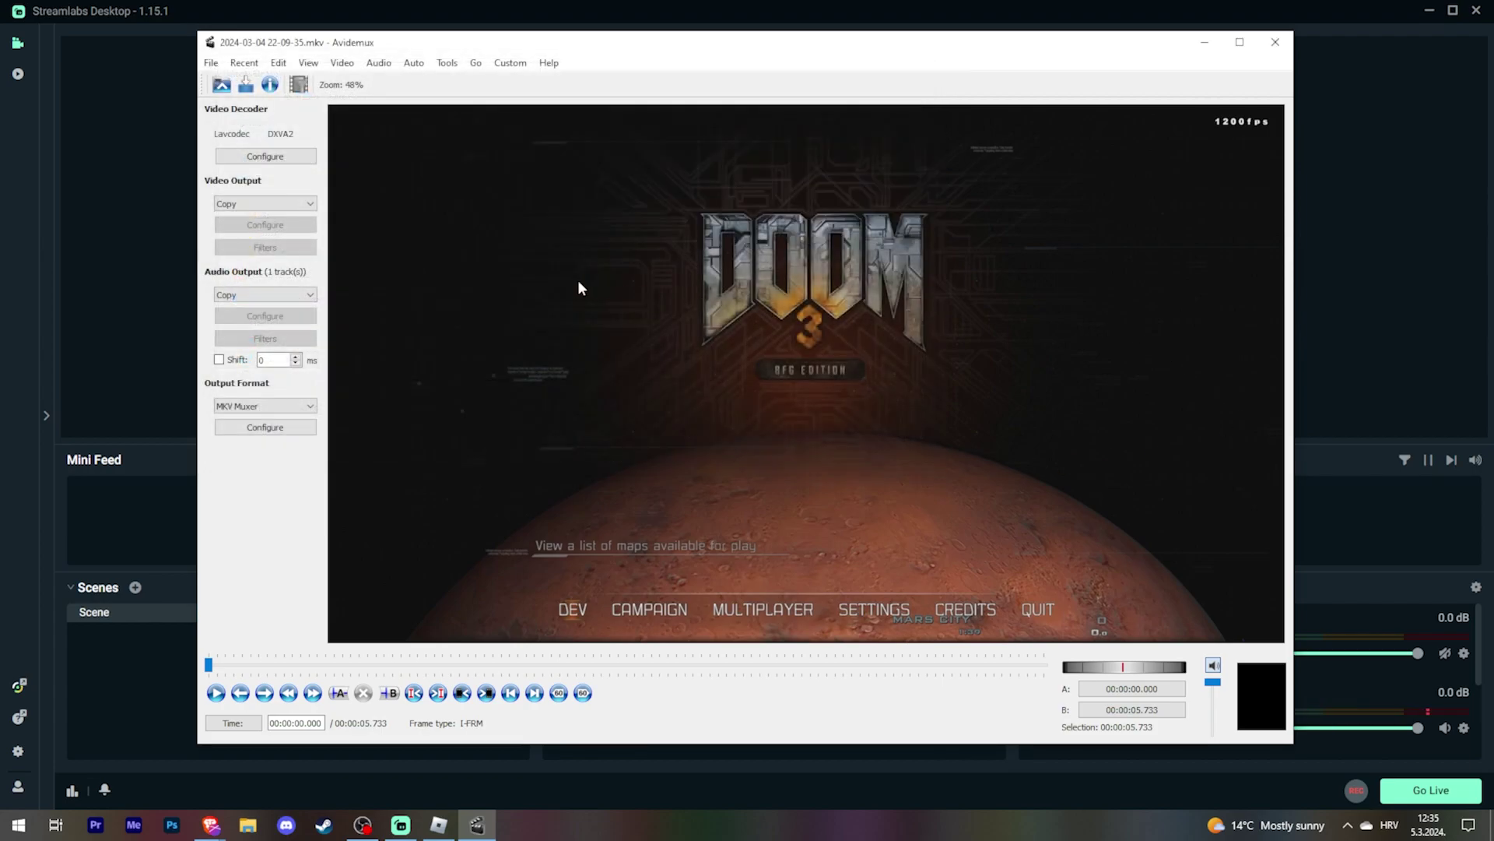